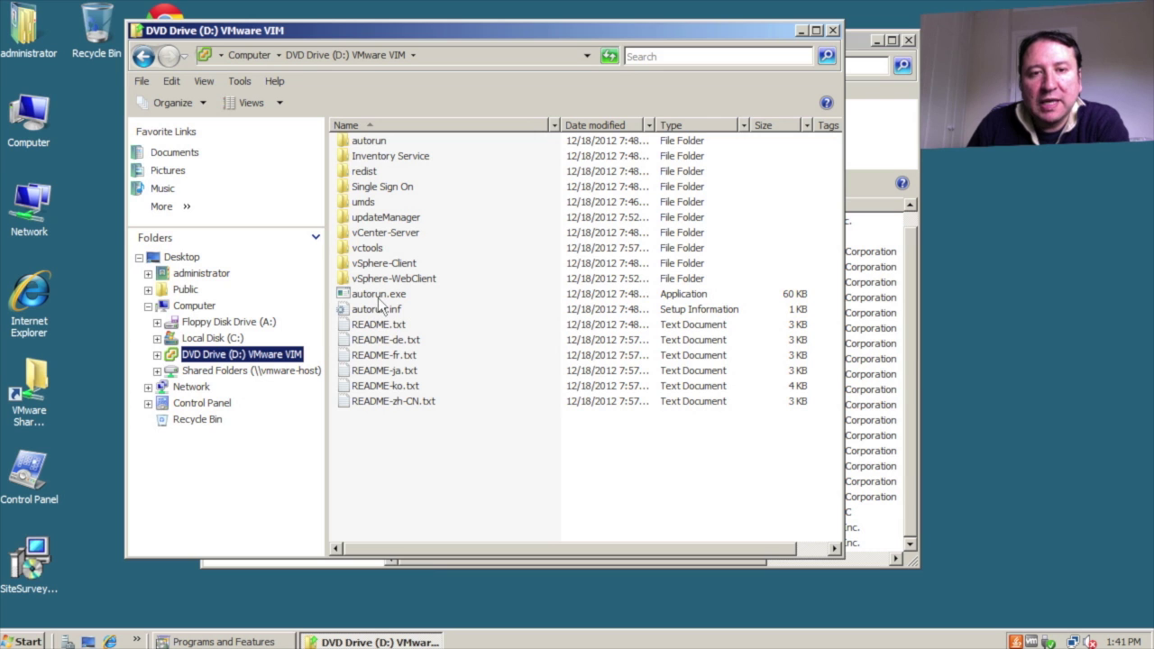
Step: Launch autorun.exe from the VMware VIM DVD drive and close the drive's folder window
left_click(384, 297)
double_click(388, 300)
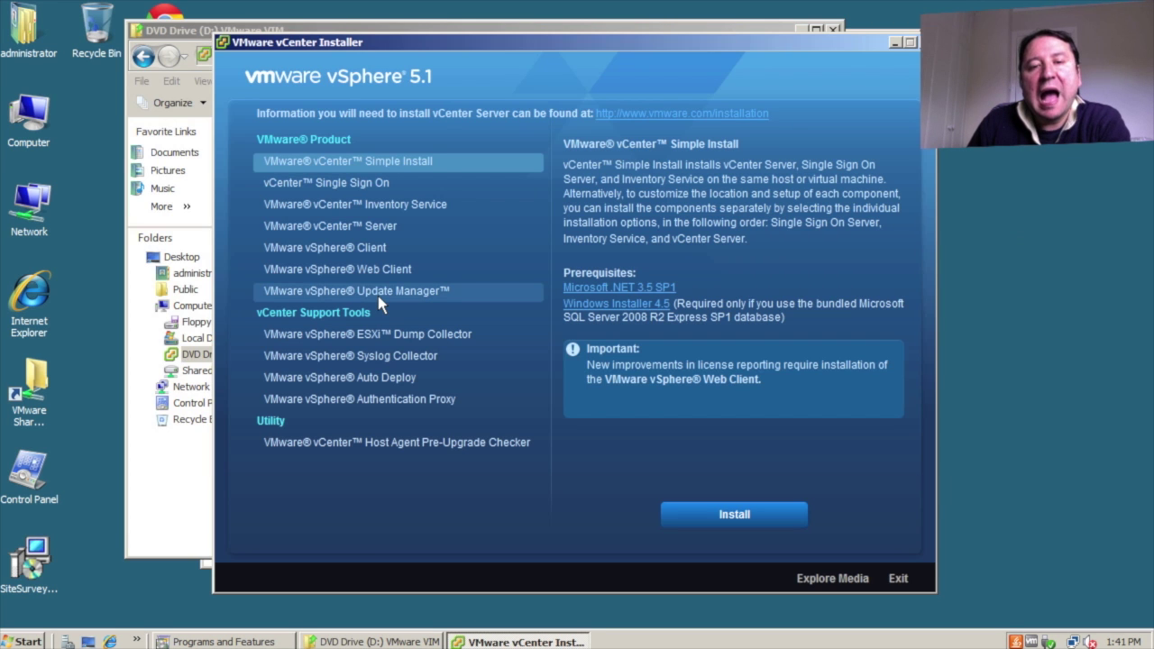
left_click(204, 37)
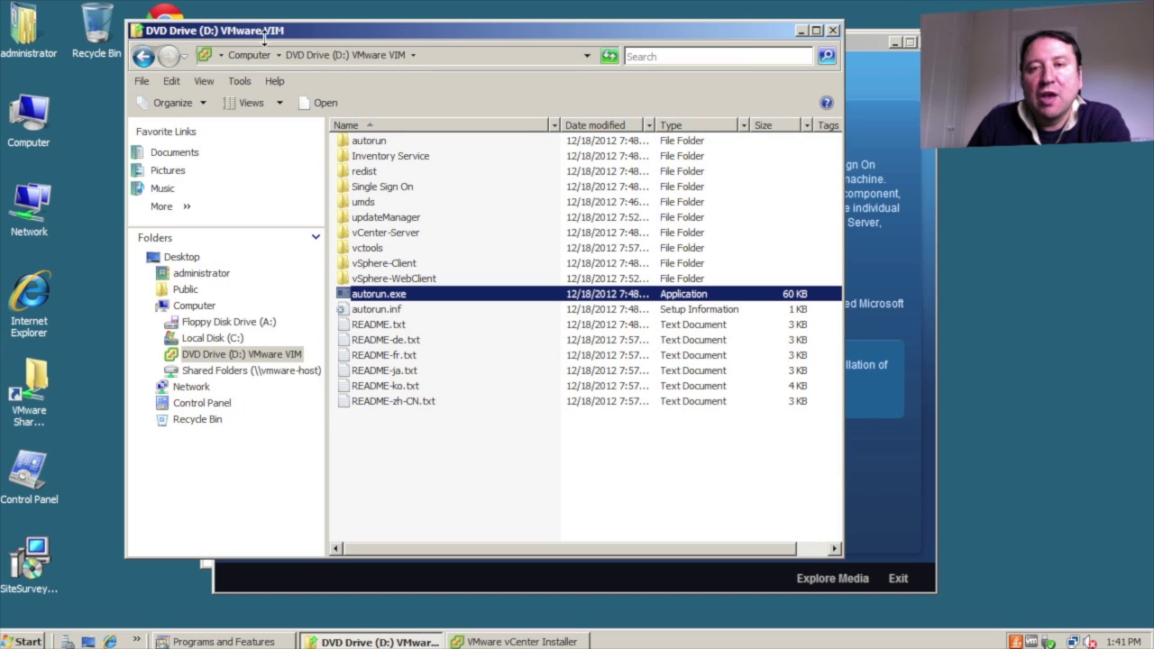
left_click(833, 30)
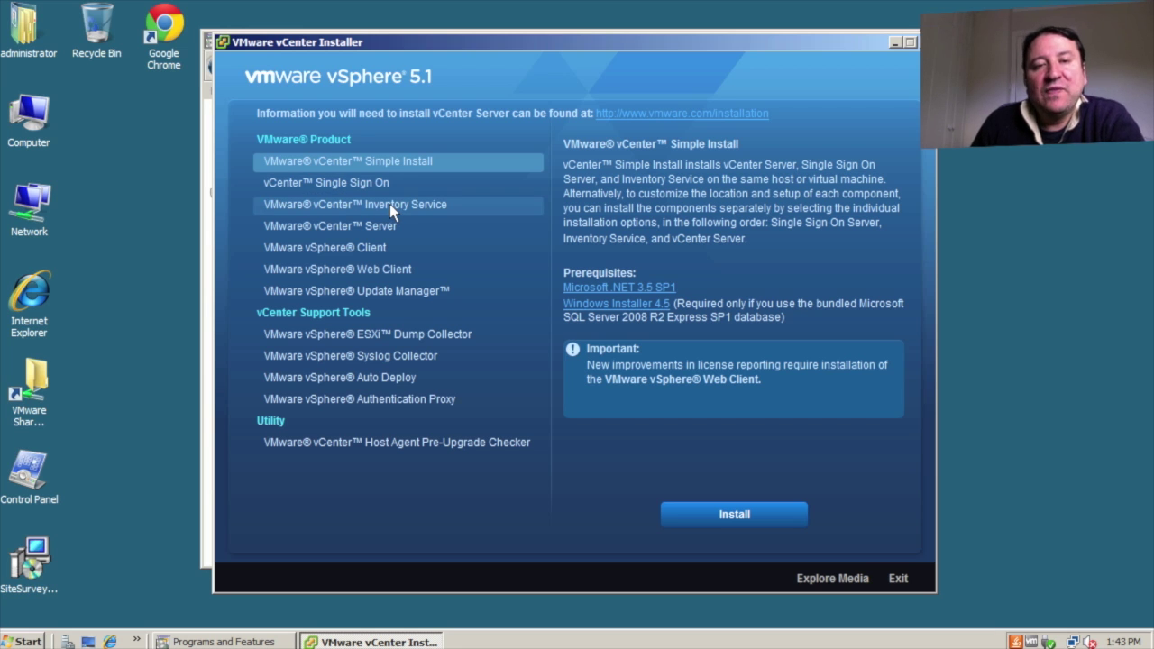
Step: Check the installed programs list for vCenter Single Sign On, and return to the vCenter installer
left_click_drag(354, 43, 415, 45)
left_click(255, 39)
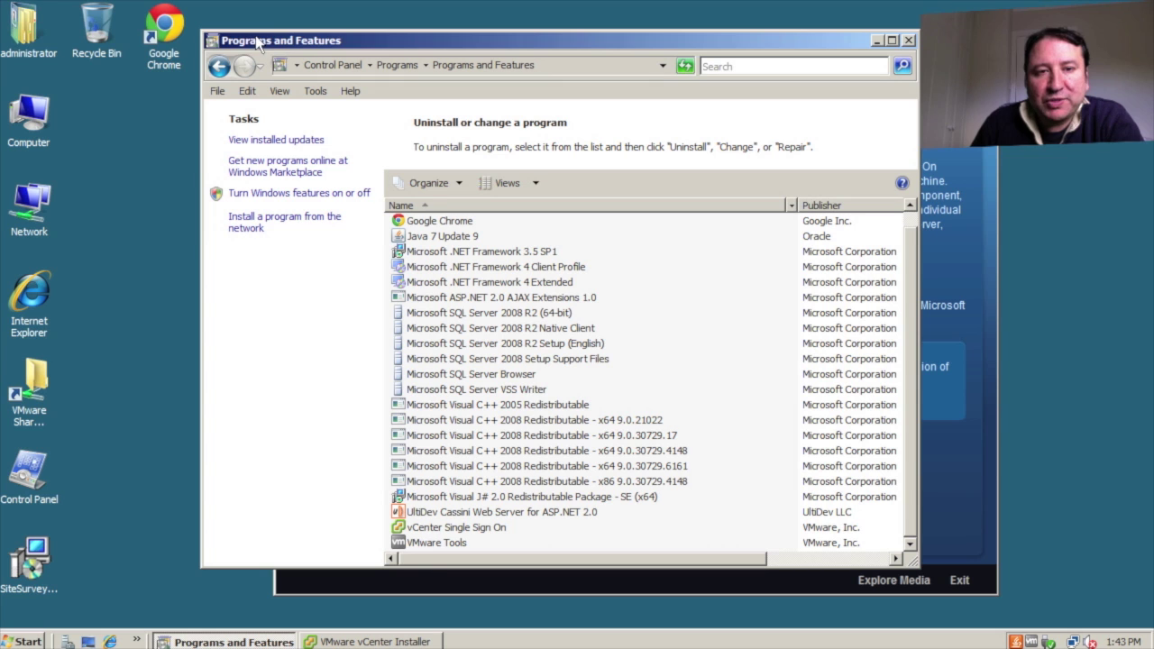
left_click(476, 528)
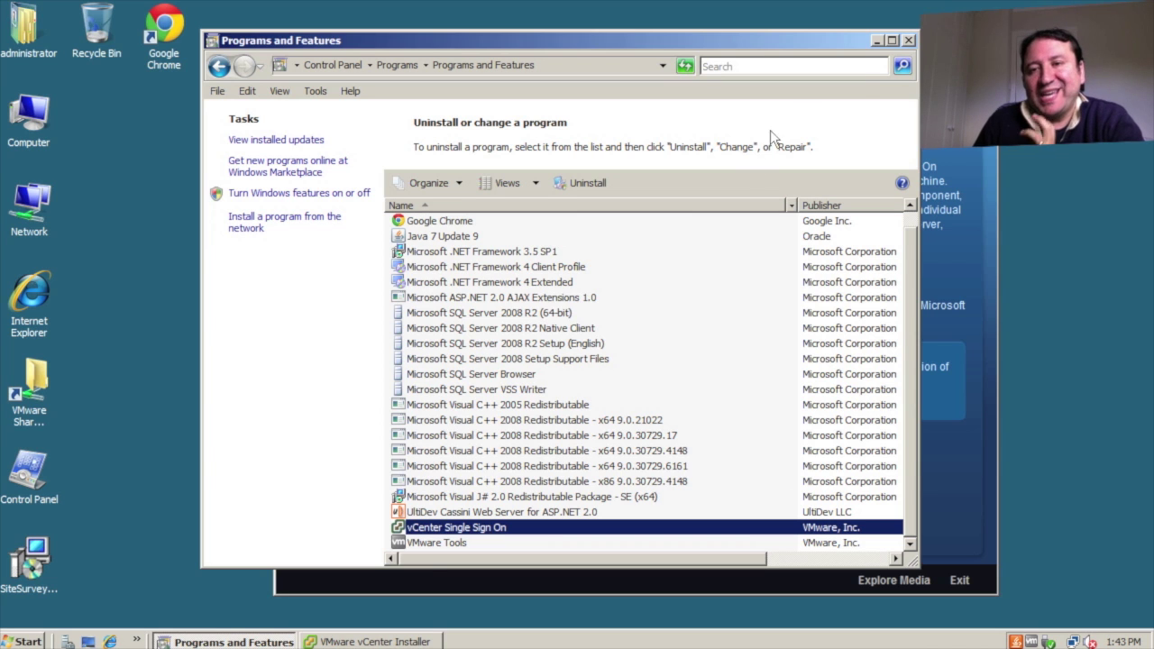
left_click(957, 90)
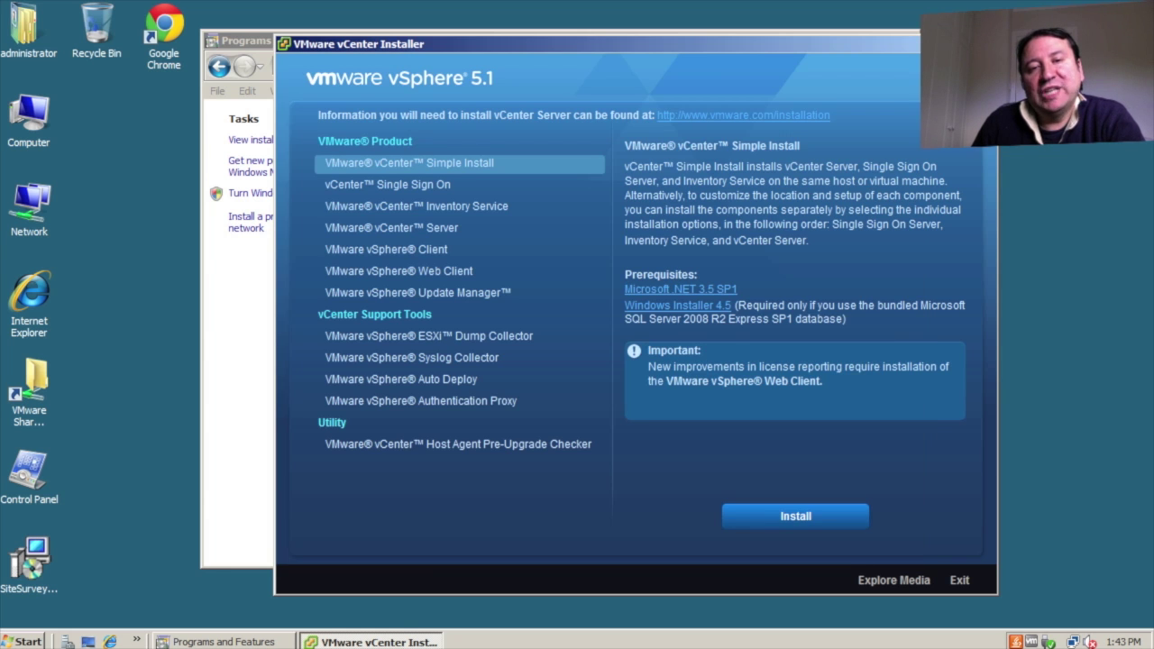
Step: Start the VMware vCenter Inventory Service installation and accept its end user license agreement
left_click(458, 209)
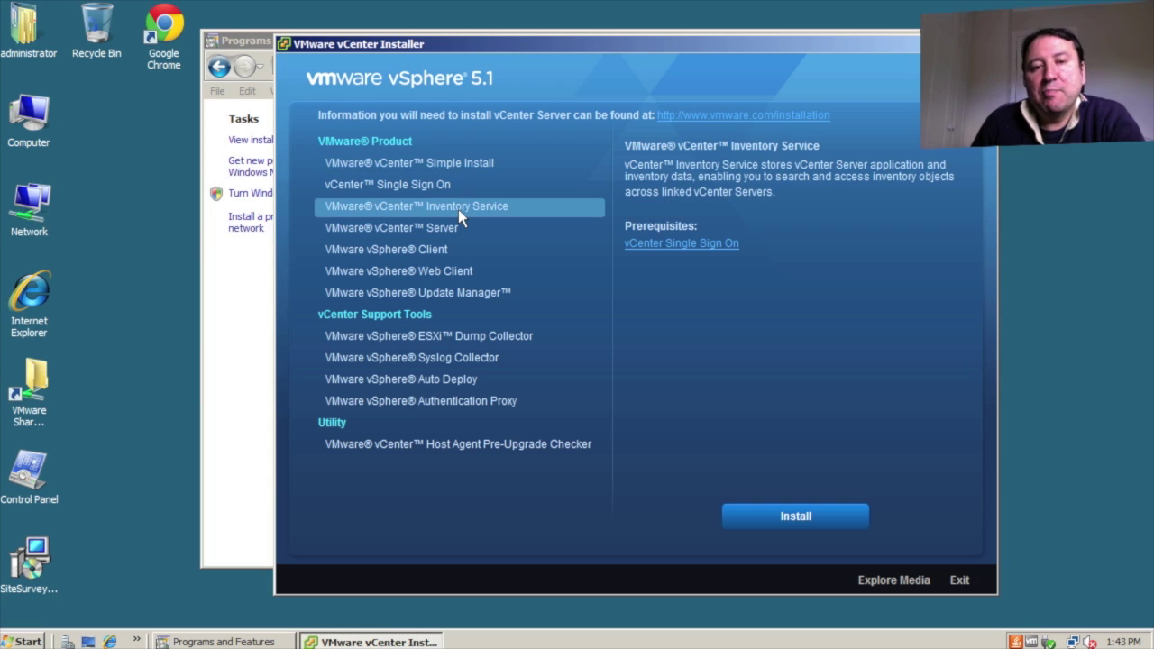
left_click(767, 523)
left_click(628, 367)
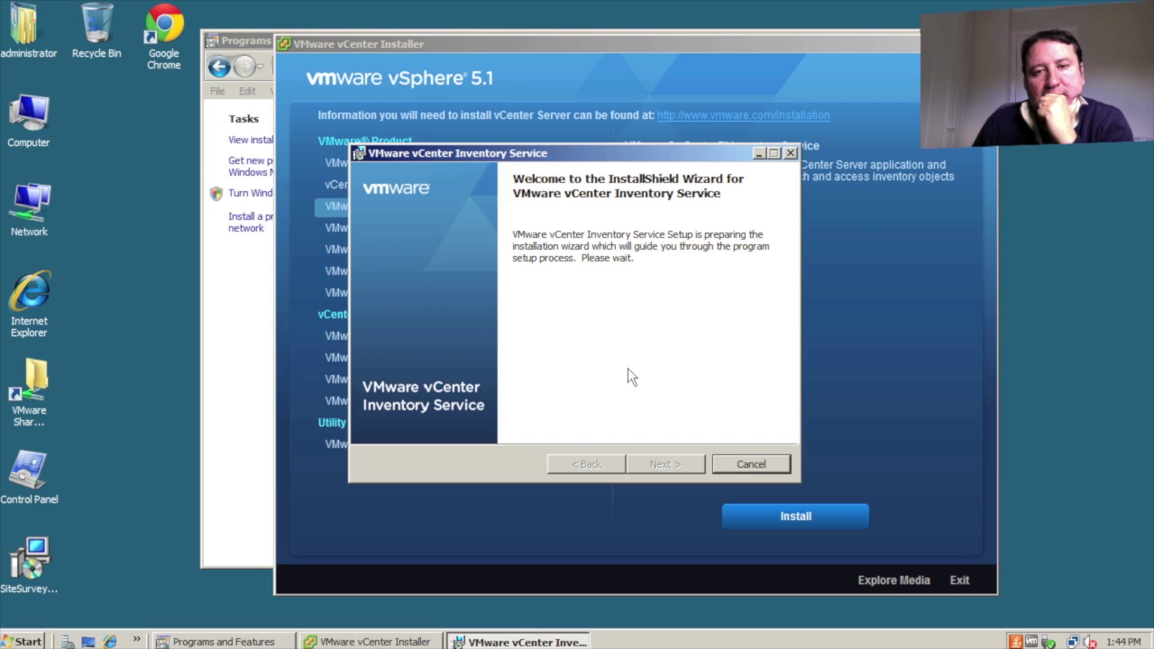
left_click(655, 460)
left_click(658, 461)
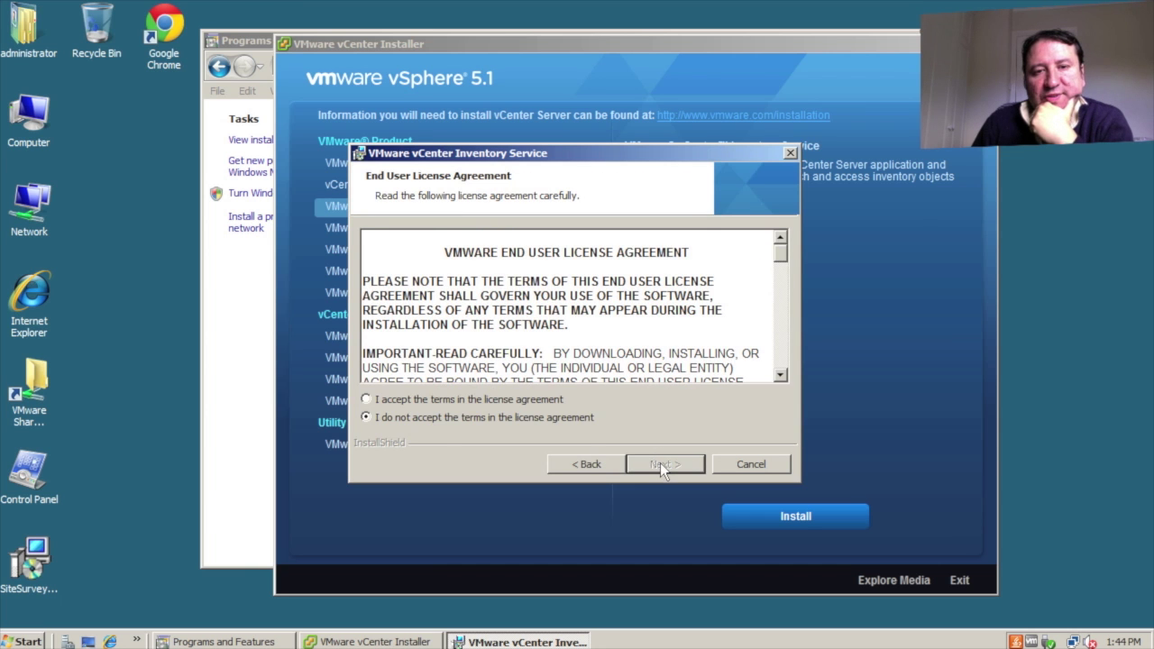
left_click(497, 400)
left_click(650, 461)
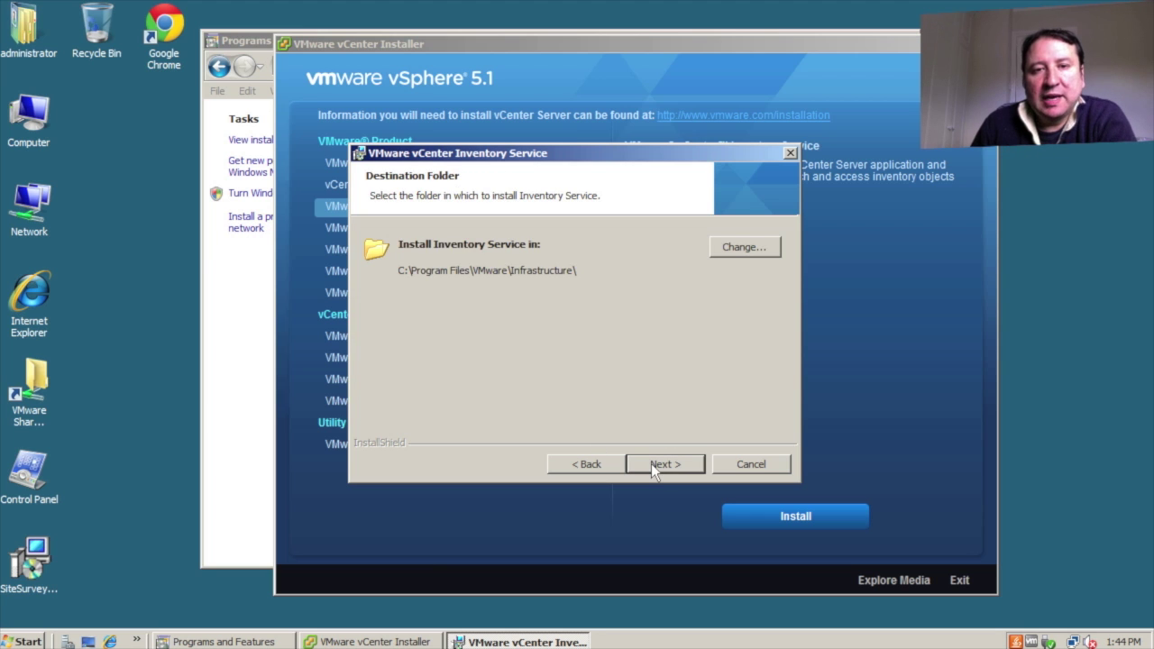
Step: Keep the default destination folder, existing database, domain name vCenter5.demos.local and ports 10443, 10109 and 10111 for the Inventory Service
left_click(659, 464)
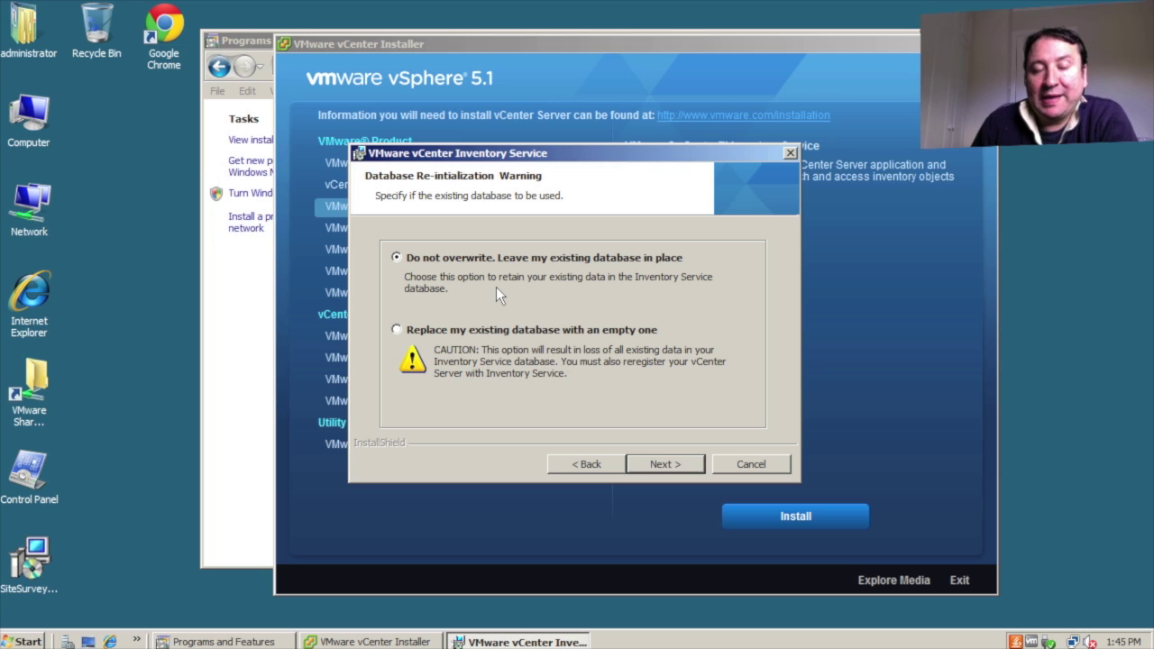
left_click(677, 461)
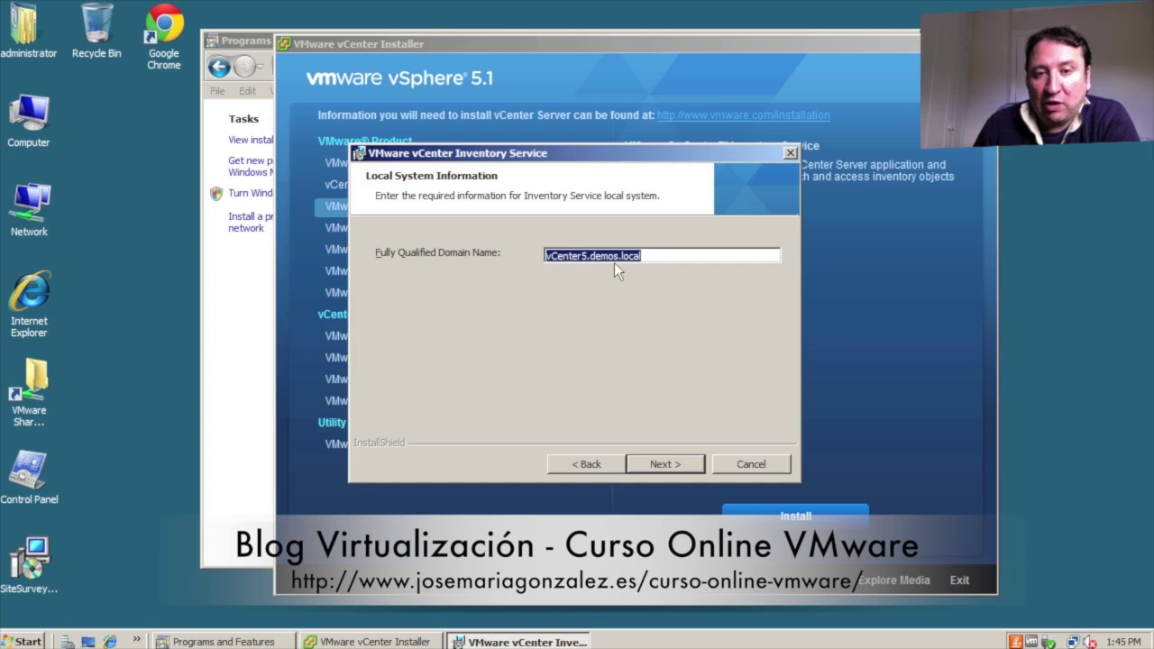
left_click(671, 465)
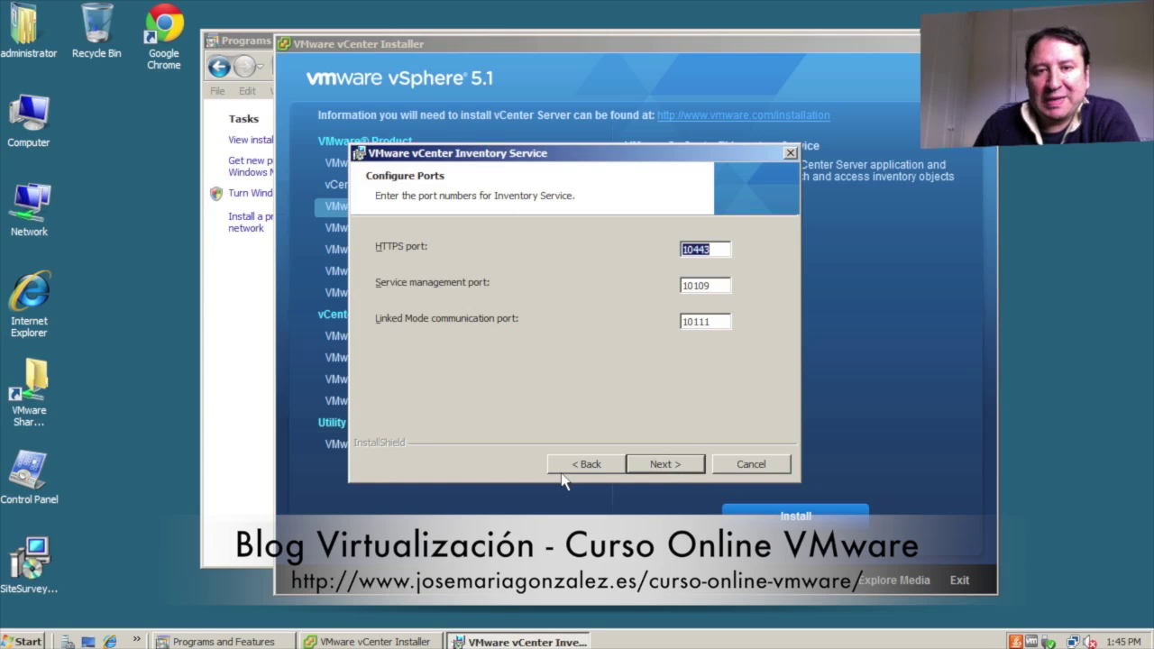
left_click(661, 468)
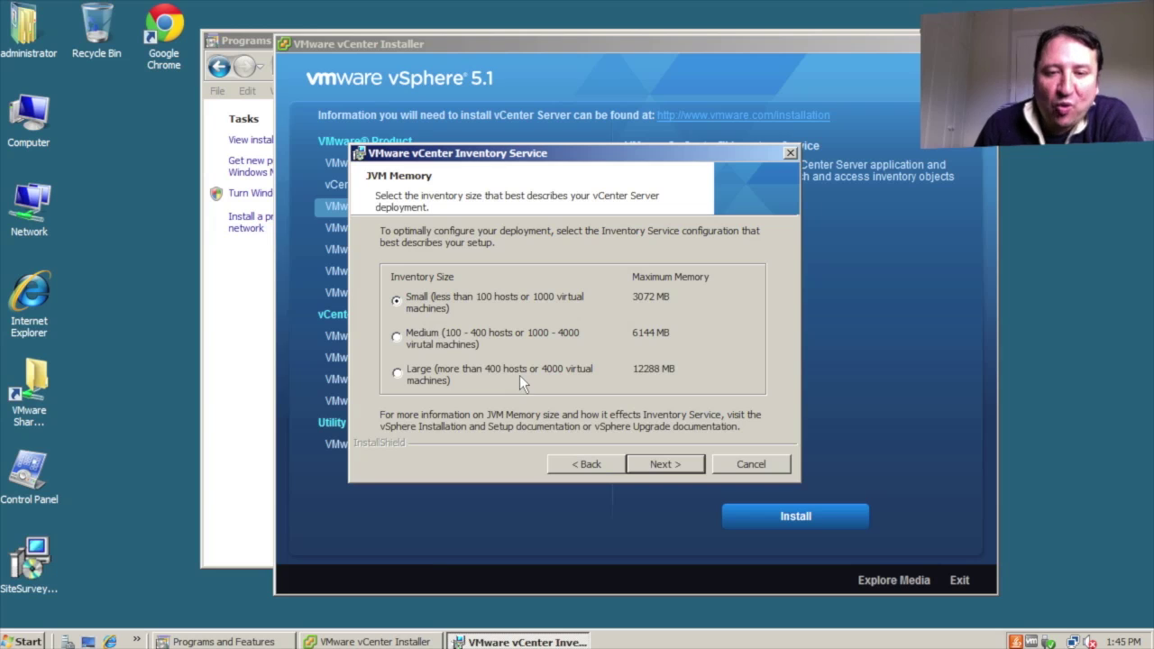
Step: Choose the Small inventory size (less than 100 hosts or 1000 virtual machines) for the JVM memory
left_click(448, 376)
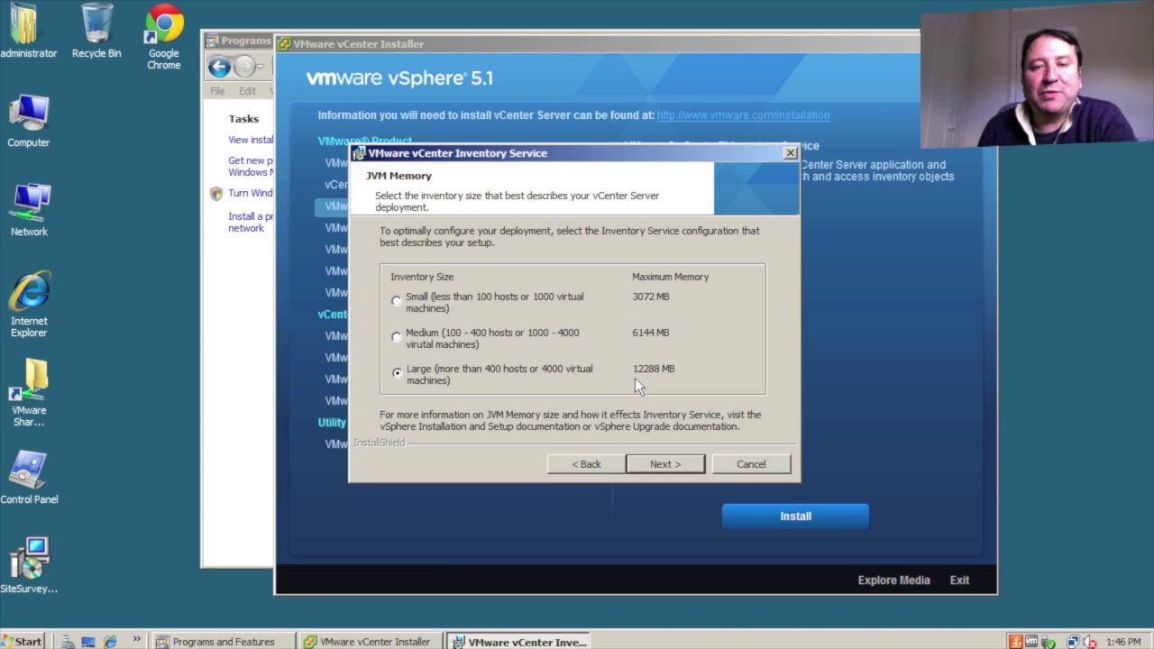
left_click(495, 297)
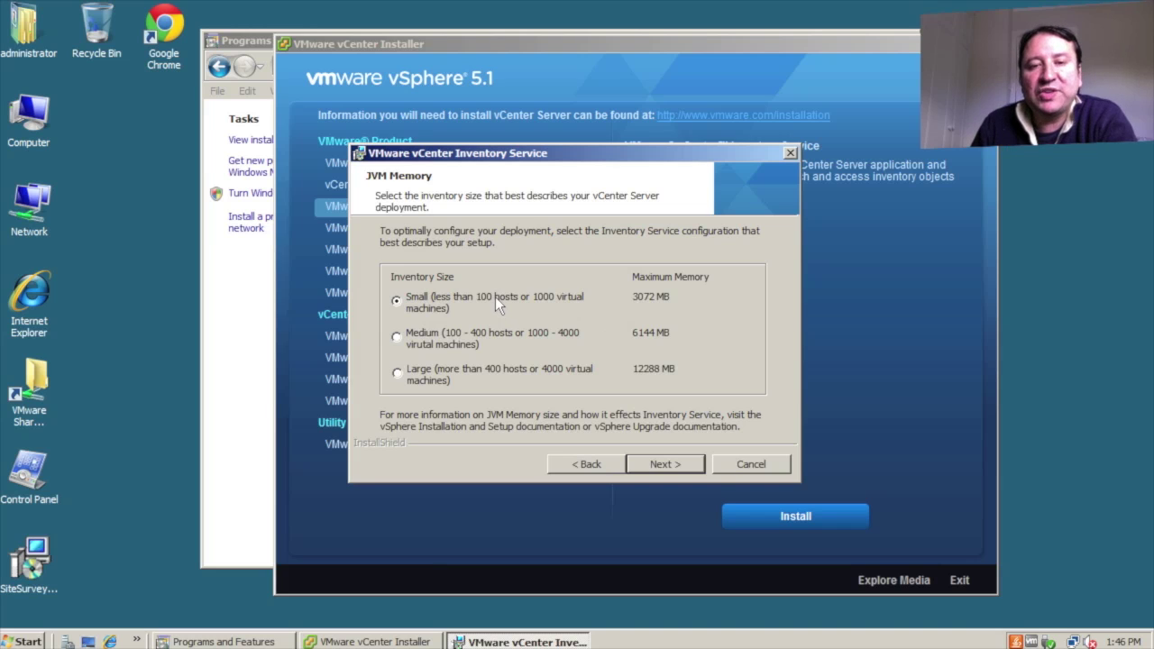
left_click(673, 464)
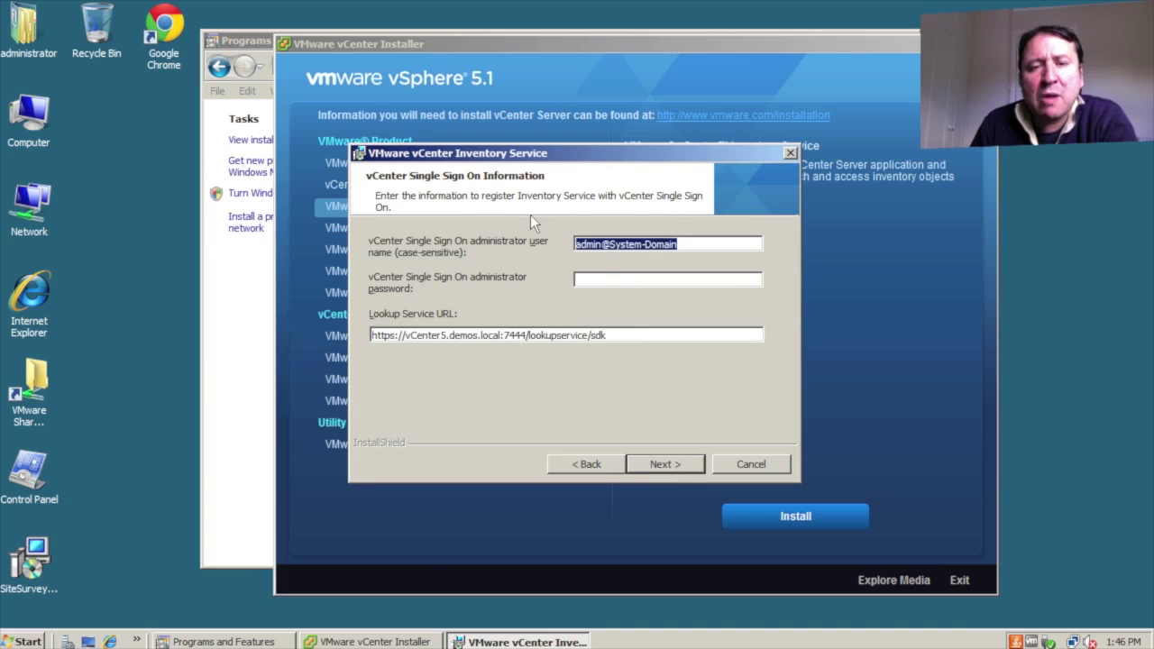
Step: Enter the vCenter Single Sign On administrator password and submit the registration with the default user name and Lookup Service URL
left_click(745, 243)
left_click_drag(753, 242, 557, 241)
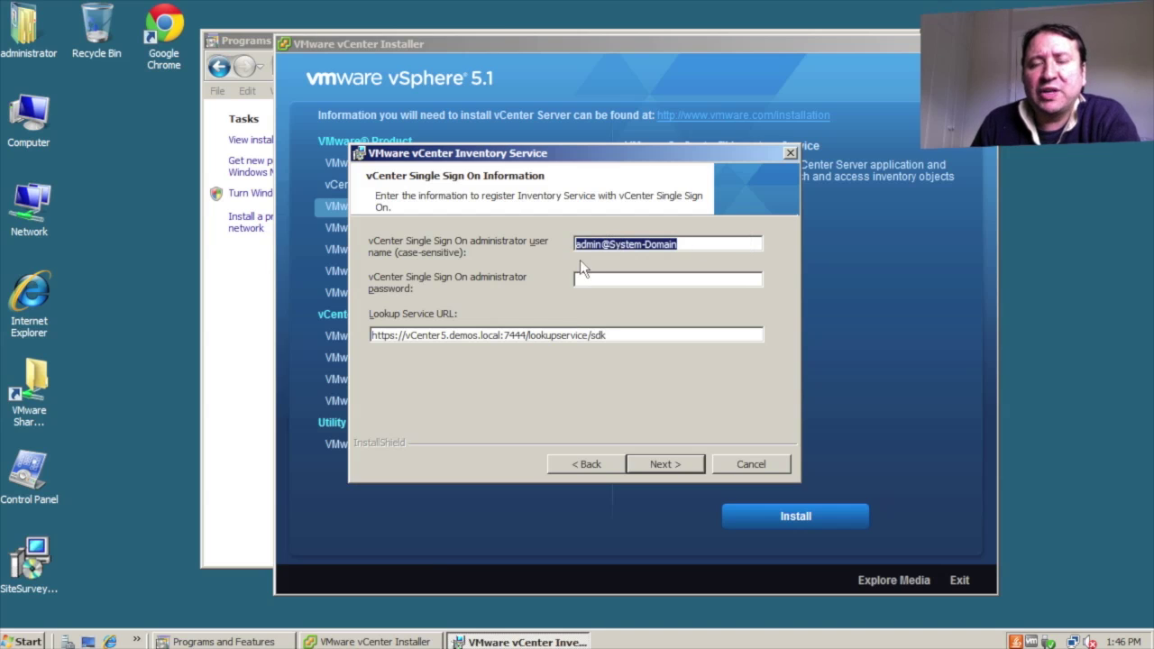
left_click(634, 280)
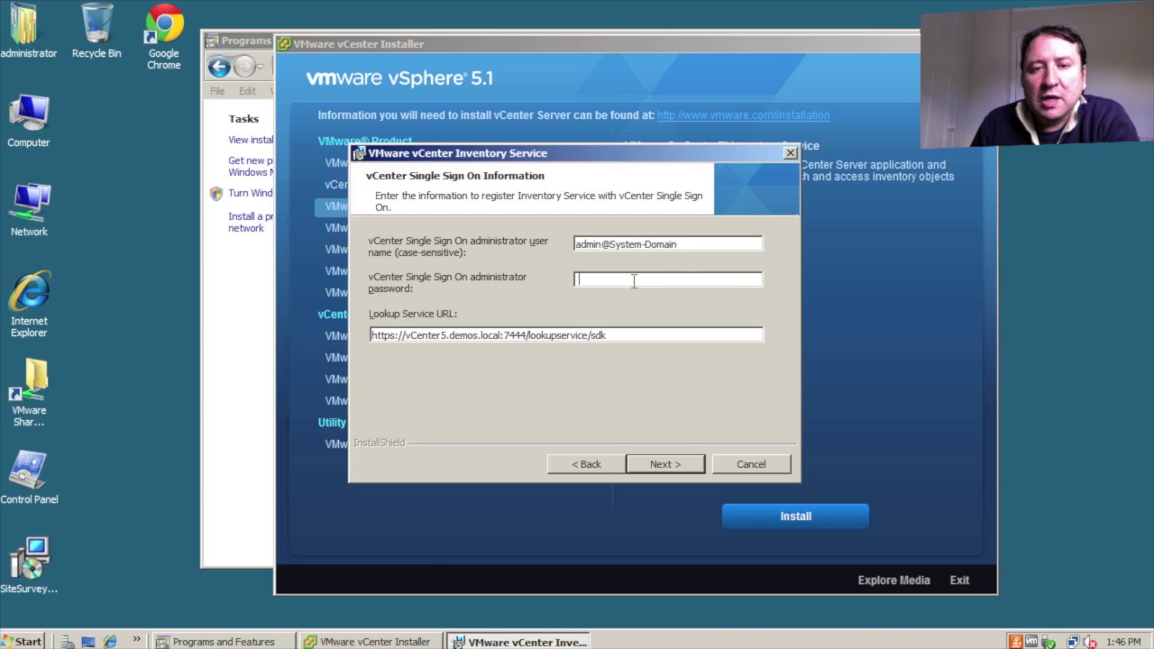
type("•••••••••••")
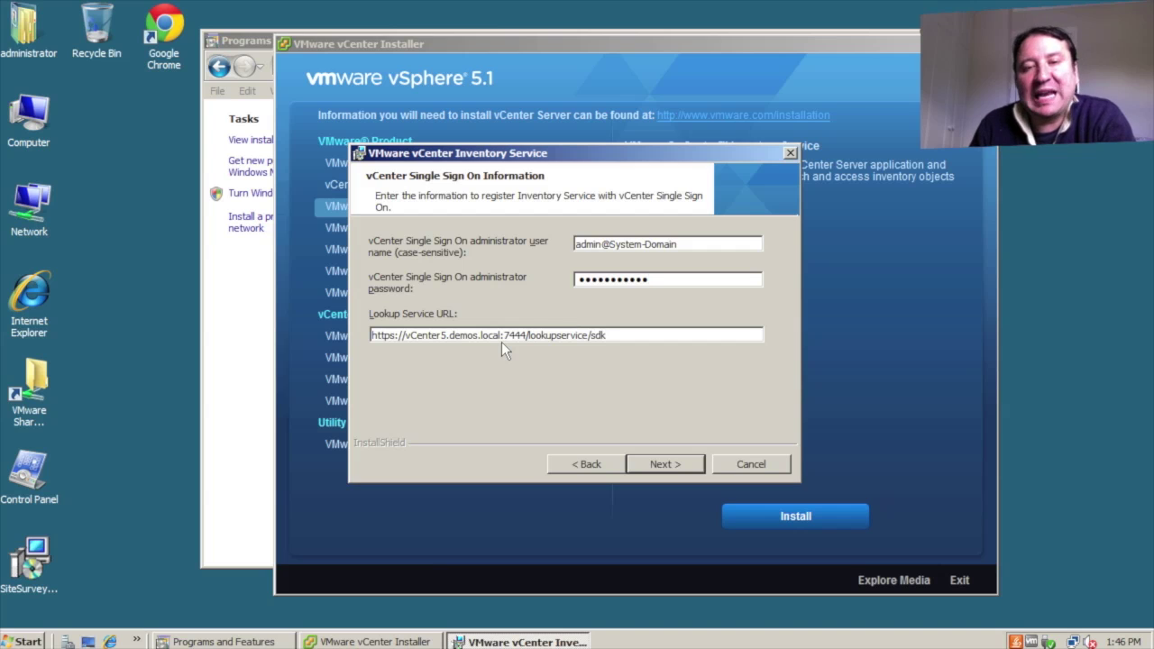
left_click(665, 463)
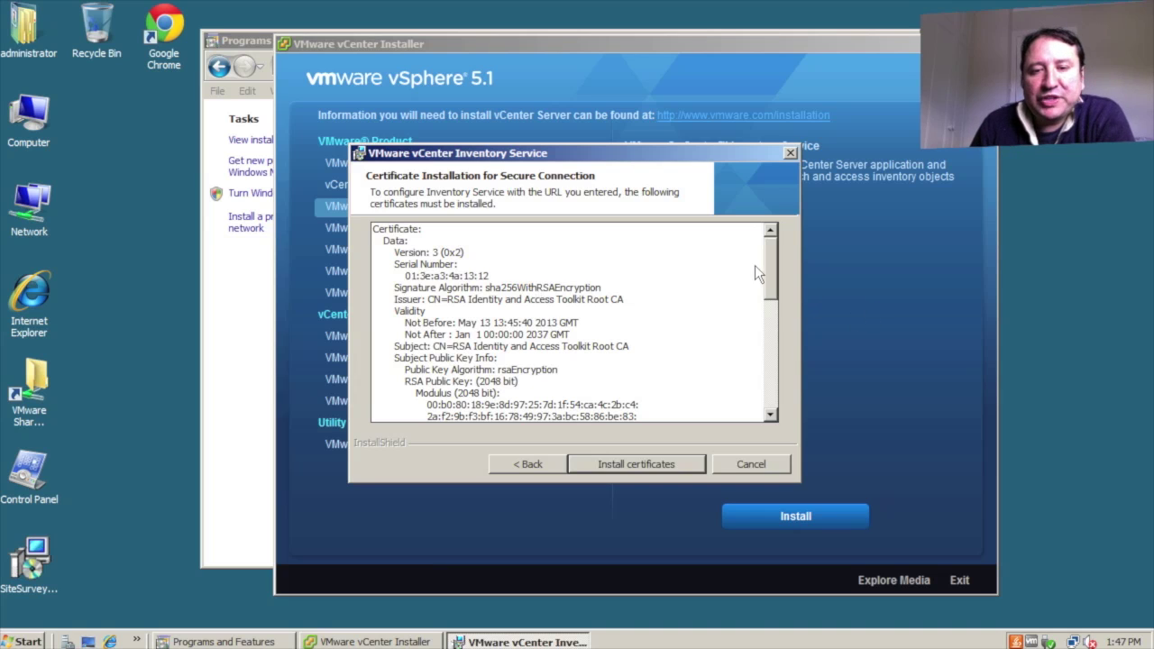
Step: Install the secure connection certificates, and run the Inventory Service installation through to the end of the wizard
left_click(629, 465)
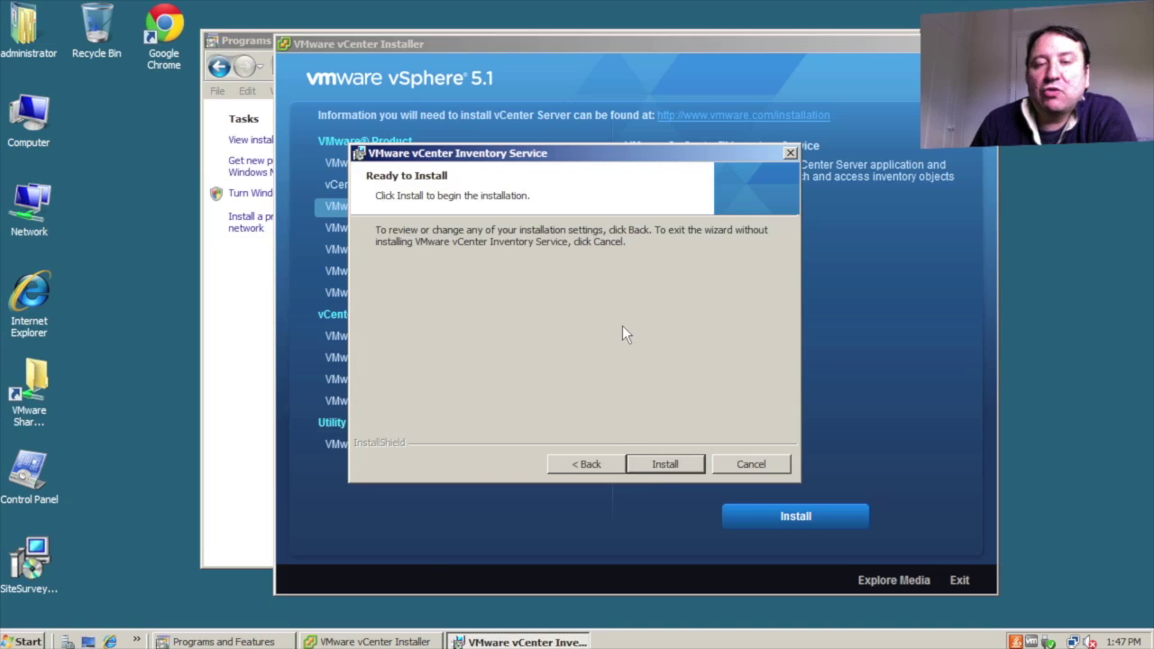
left_click(673, 466)
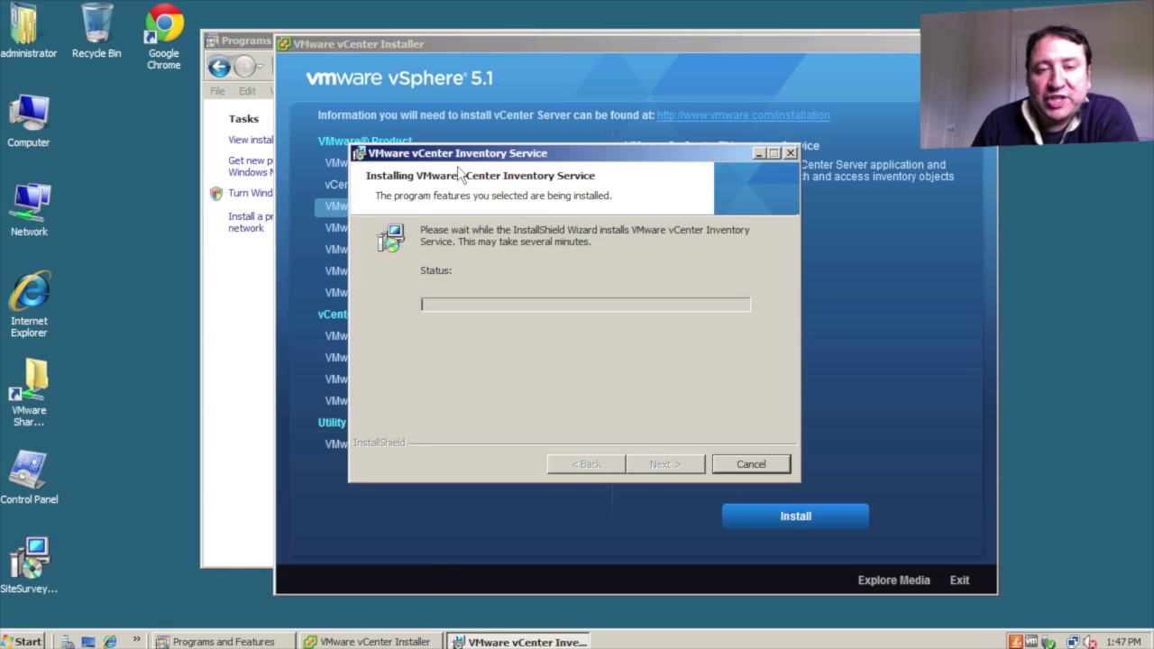
left_click_drag(472, 161, 782, 210)
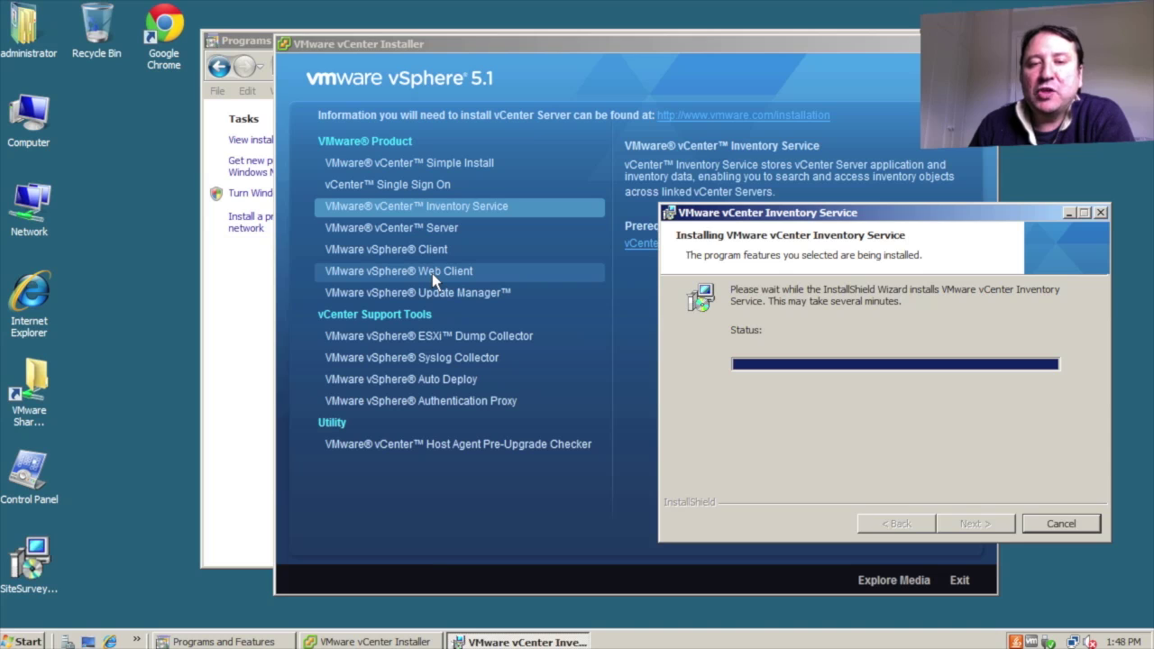
left_click_drag(865, 204, 666, 166)
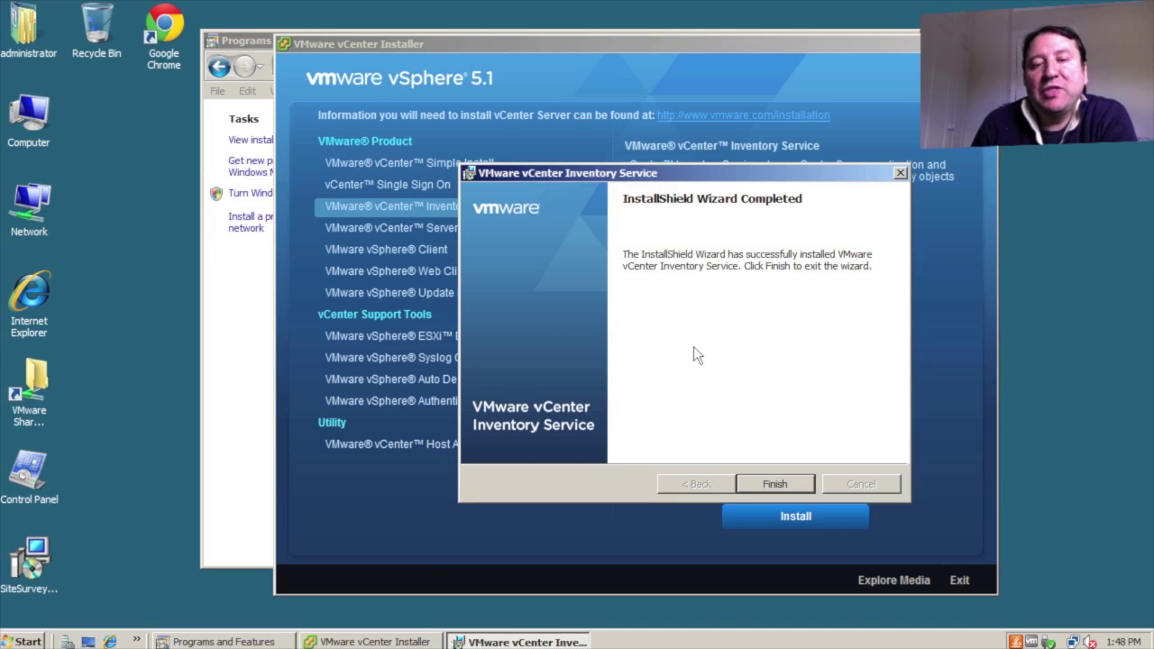
left_click(782, 485)
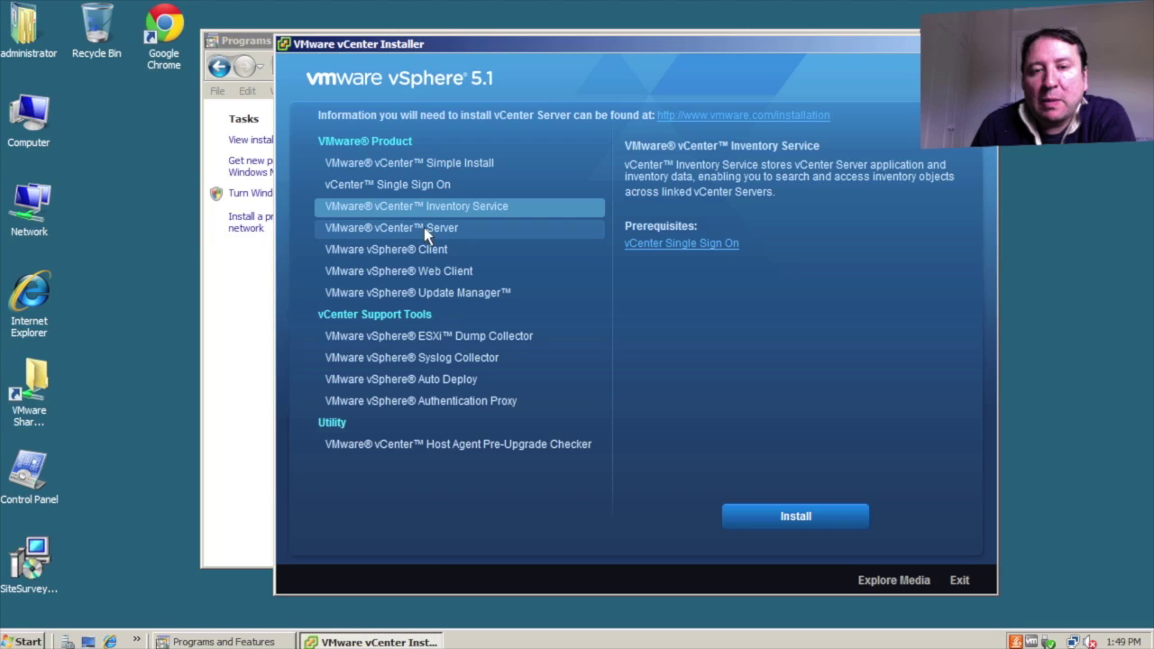
Step: Start the VMware vCenter Server installation and accept its patent and license agreements
left_click(394, 227)
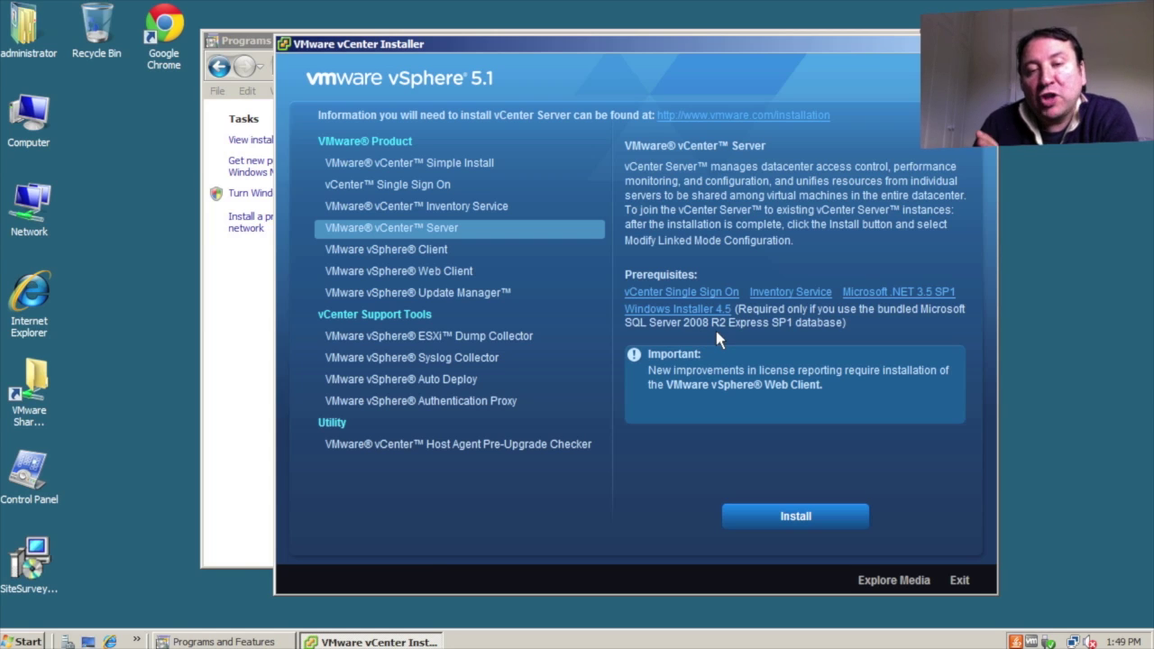
left_click(780, 517)
left_click(625, 359)
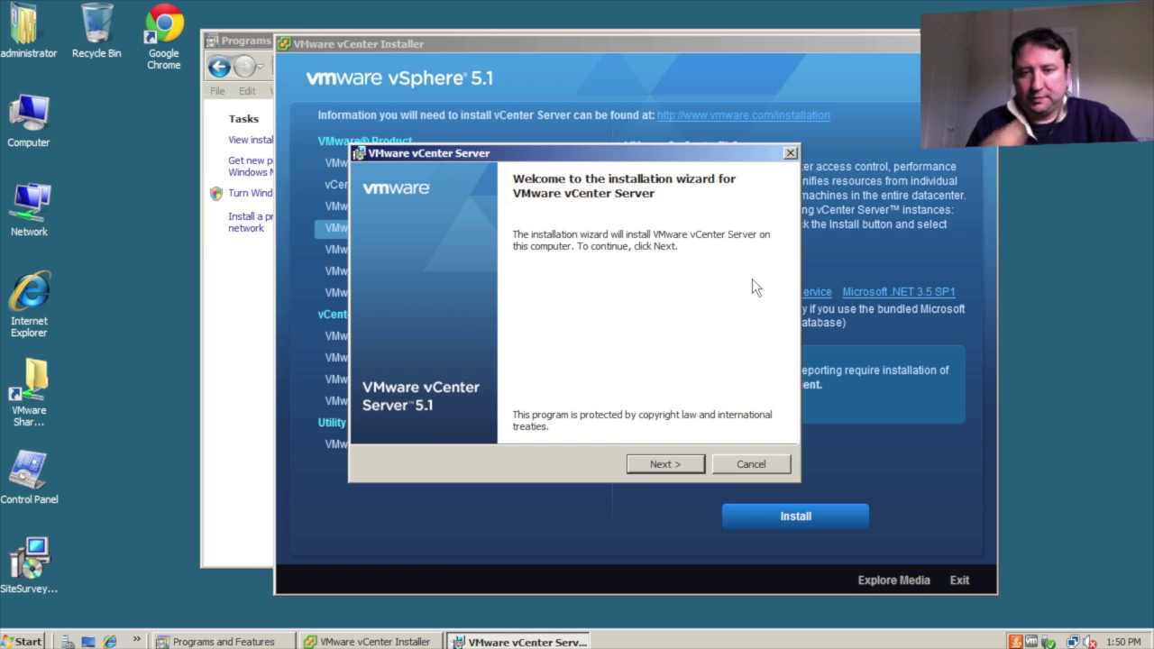
left_click(671, 461)
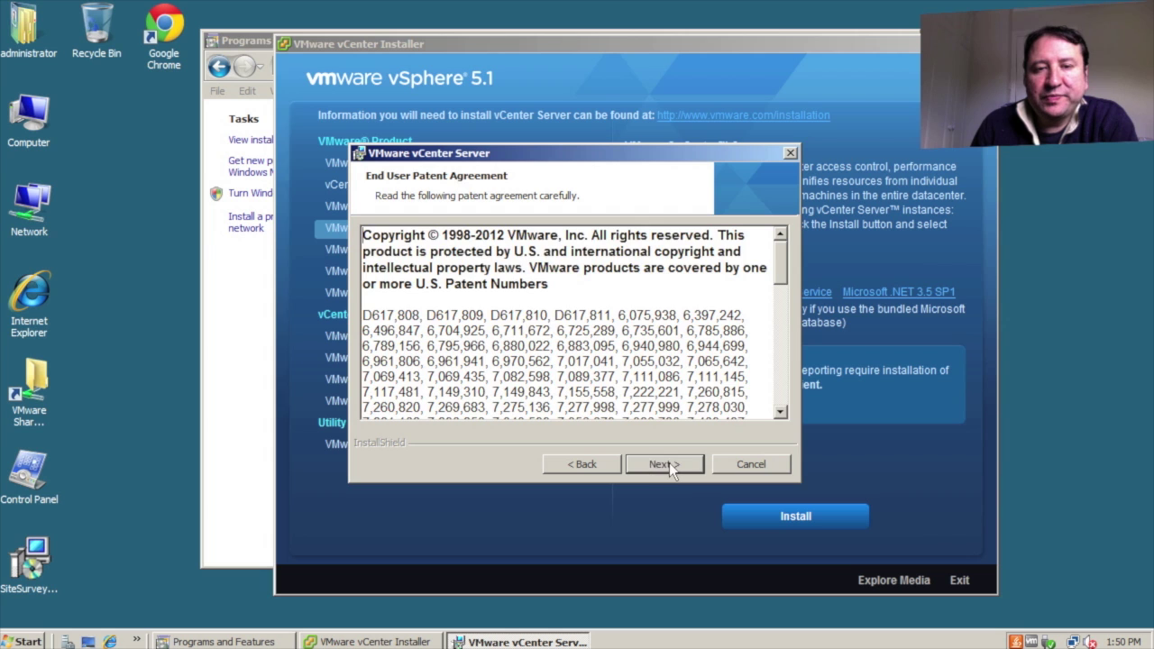
left_click(669, 462)
left_click(501, 405)
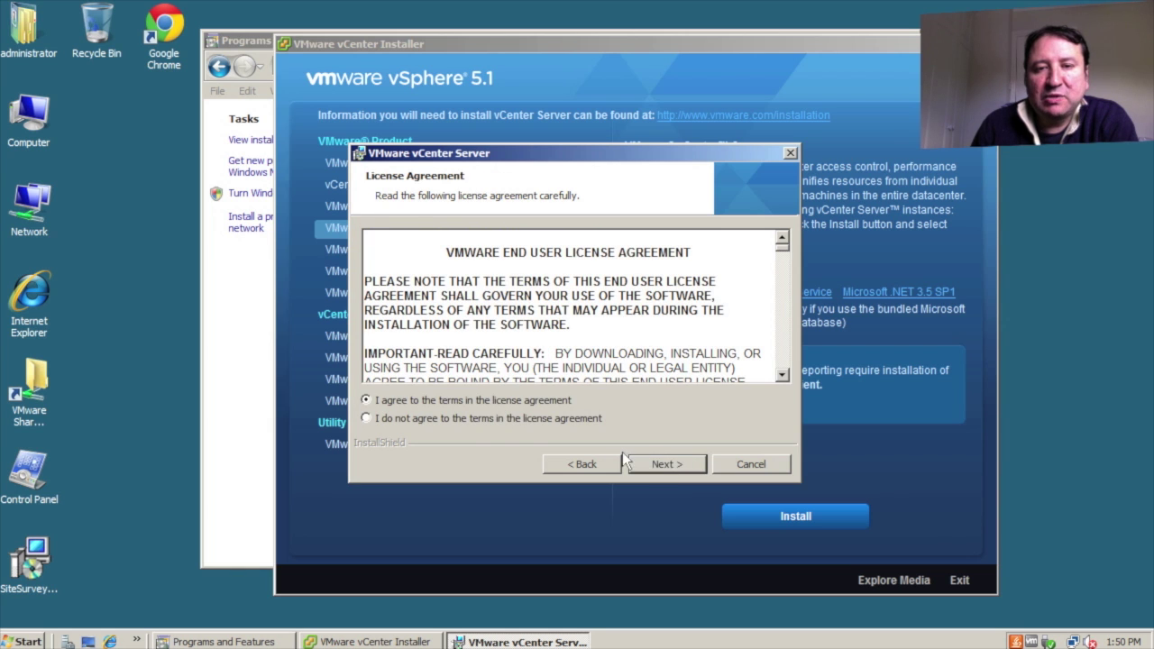
left_click(664, 463)
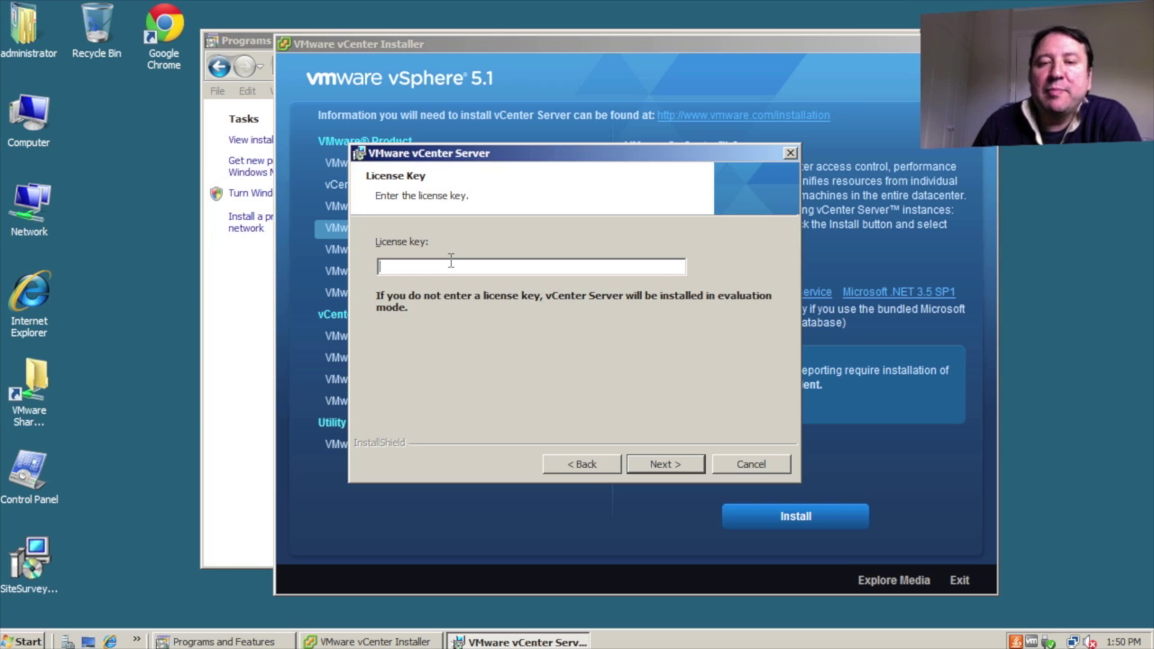
Step: Leave the license key blank for evaluation mode and choose to install a Microsoft SQL Server 2008 Express instance as the database
left_click(668, 465)
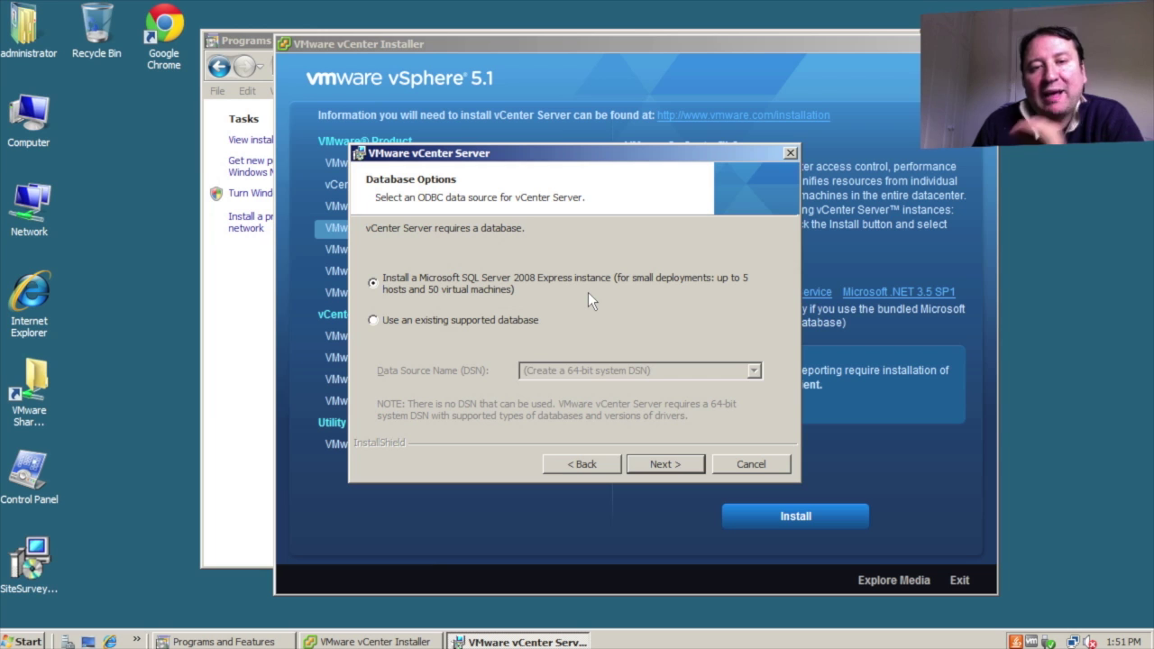
left_click(443, 320)
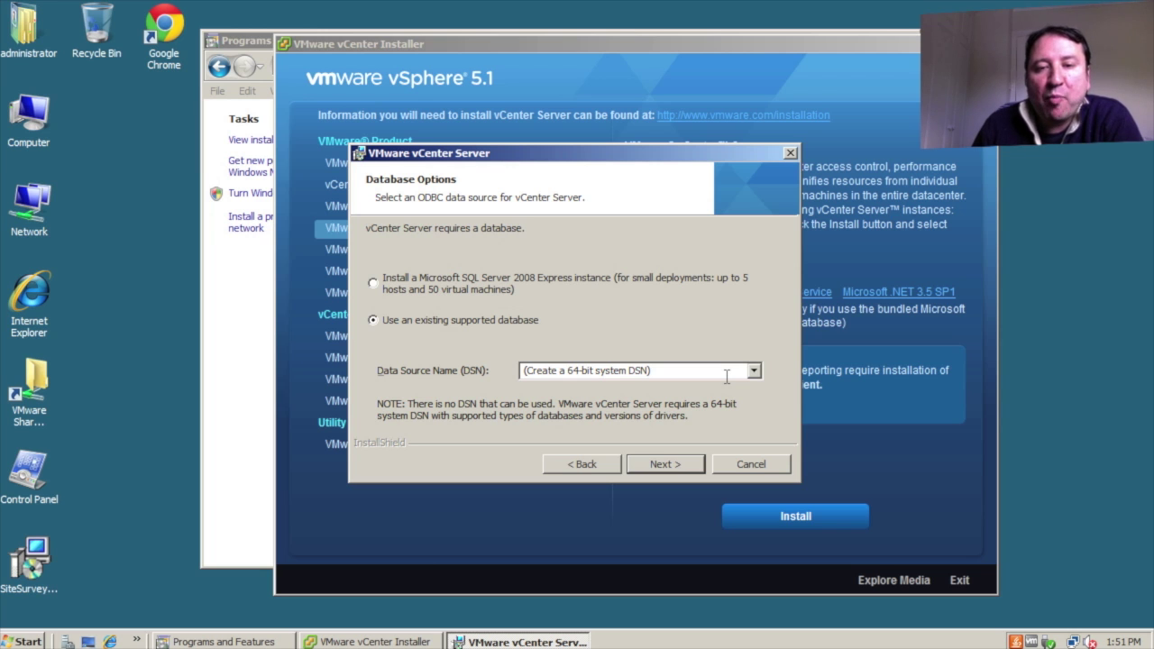
left_click(548, 279)
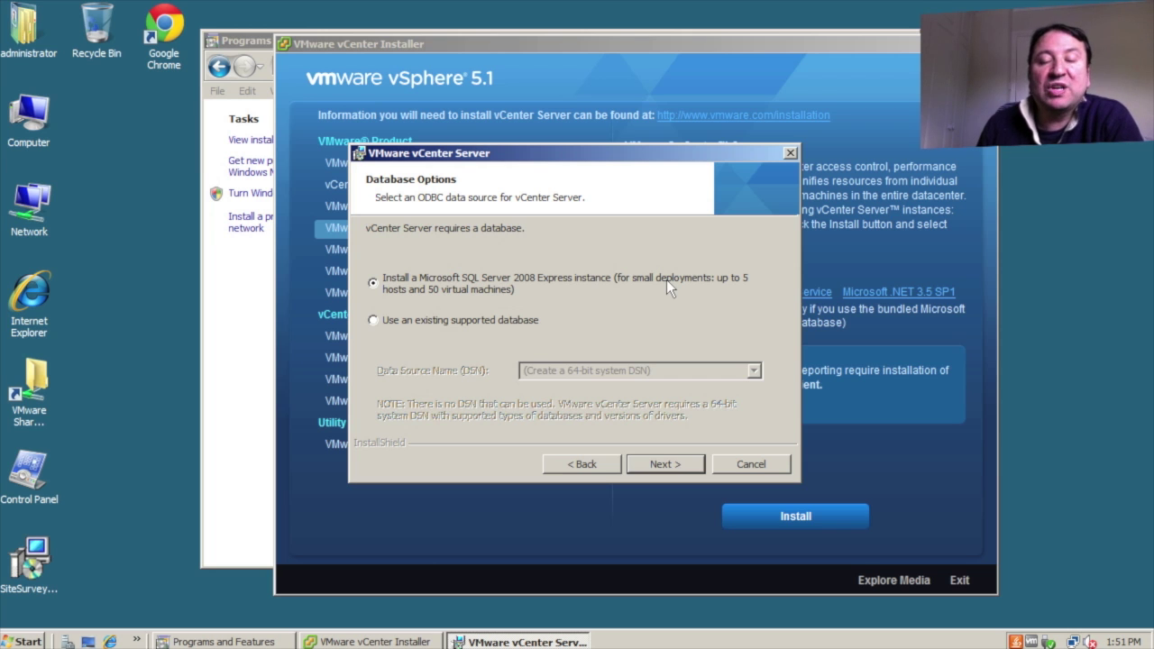
left_click(671, 463)
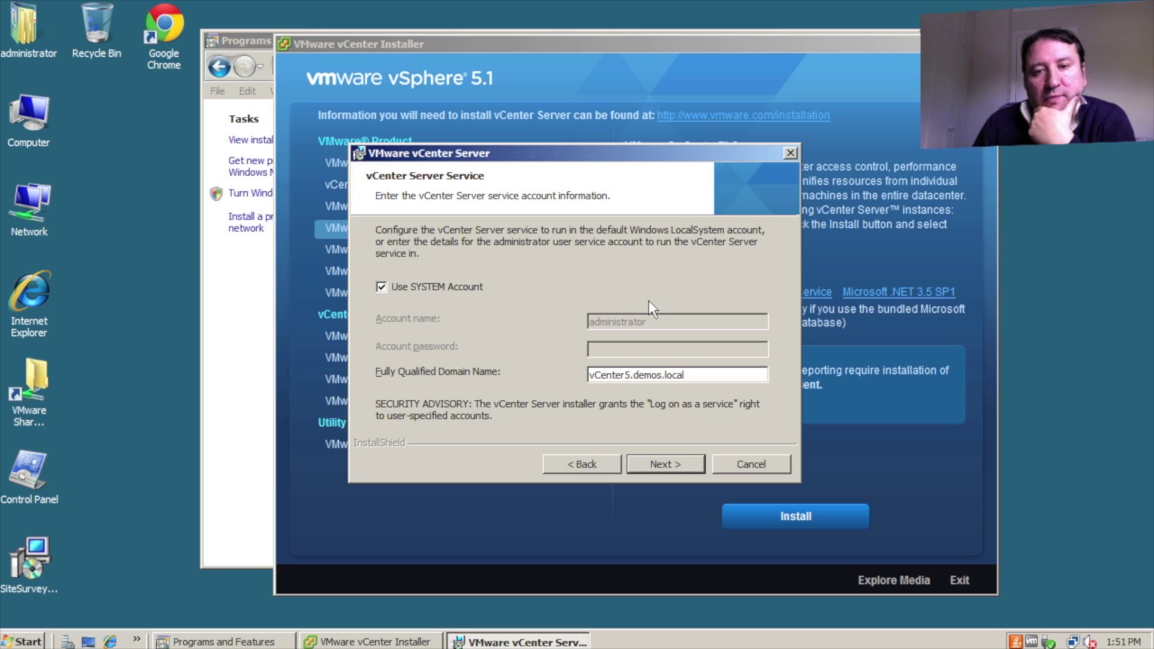
Step: Run the vCenter Server service under the SYSTEM account with FQDN vCenter5.demos.local, and create a standalone VMware vCenter Server instance
left_click(661, 463)
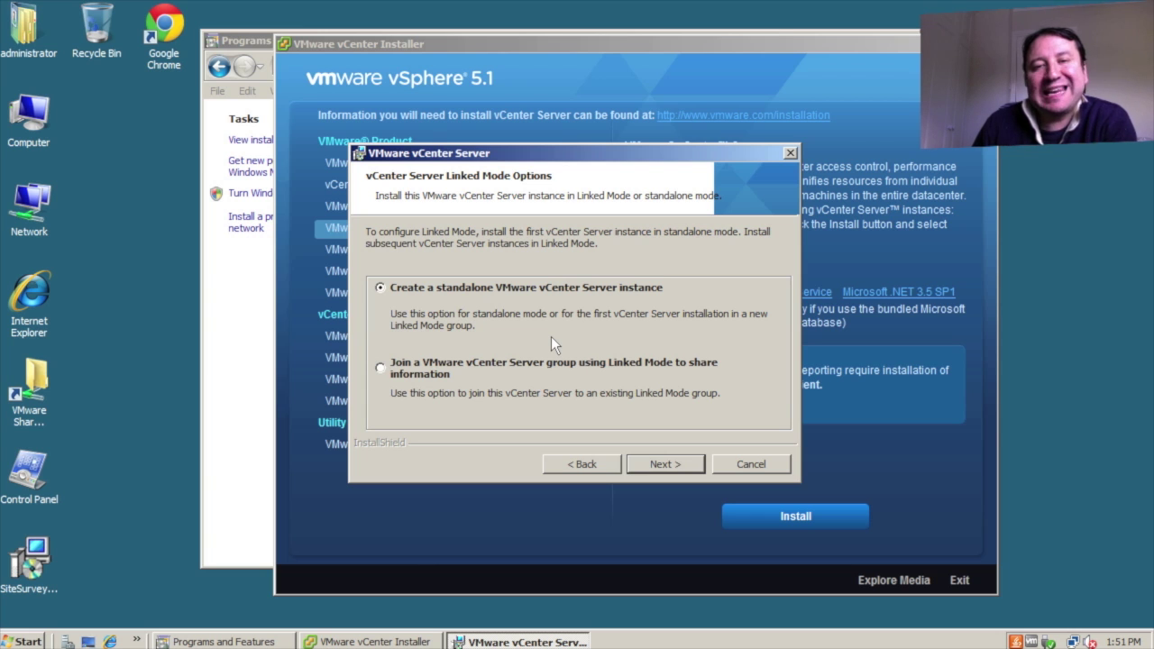
left_click(446, 362)
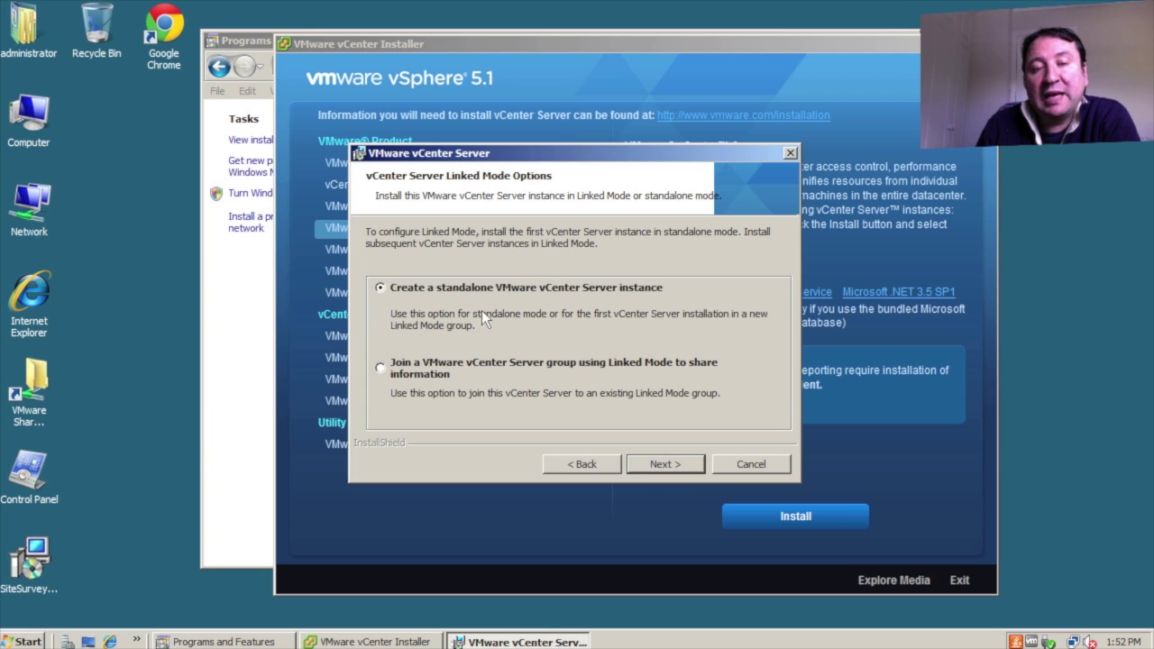
left_click(672, 464)
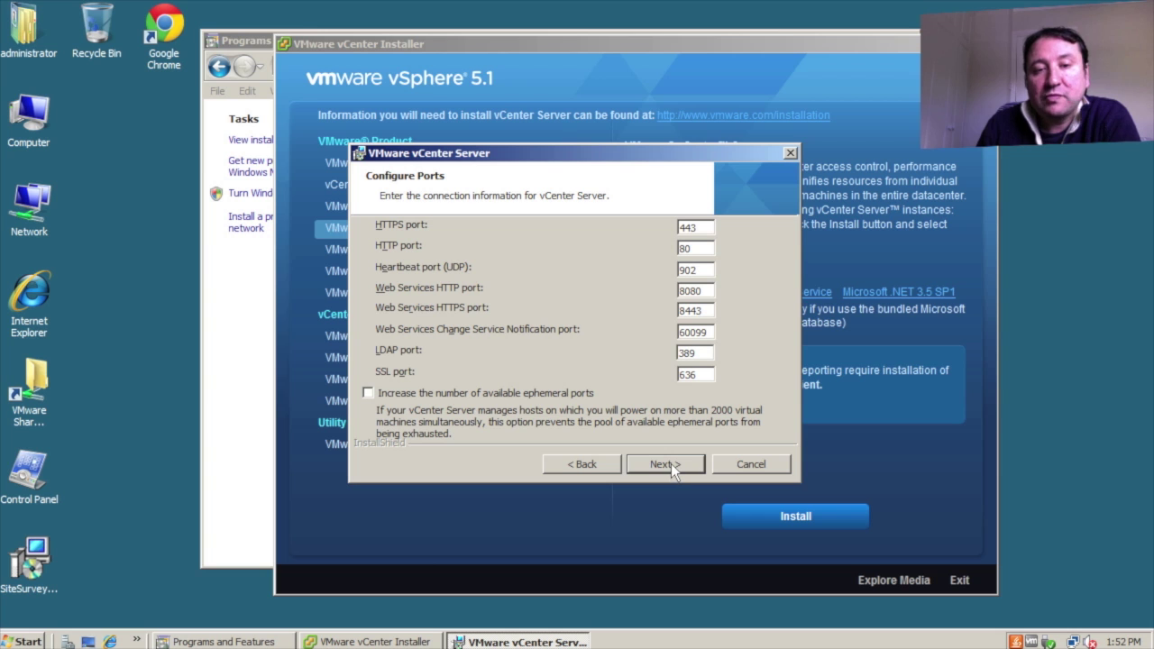
Step: Accept the default vCenter Server ports and the Small inventory size (less than 100 hosts or 1000 virtual machines) for JVM memory
left_click(670, 463)
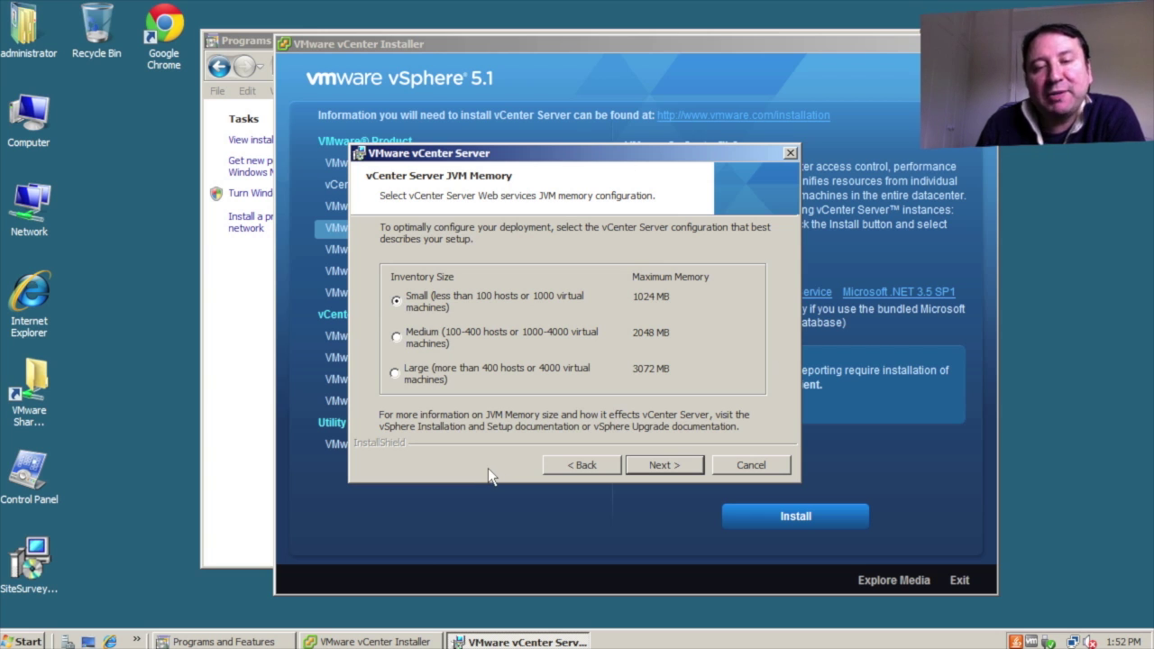
left_click(655, 468)
Step: Enter the vCenter Single Sign On administrator password and register vCenter Server with the default user name and Lookup Service URL
left_click(641, 268)
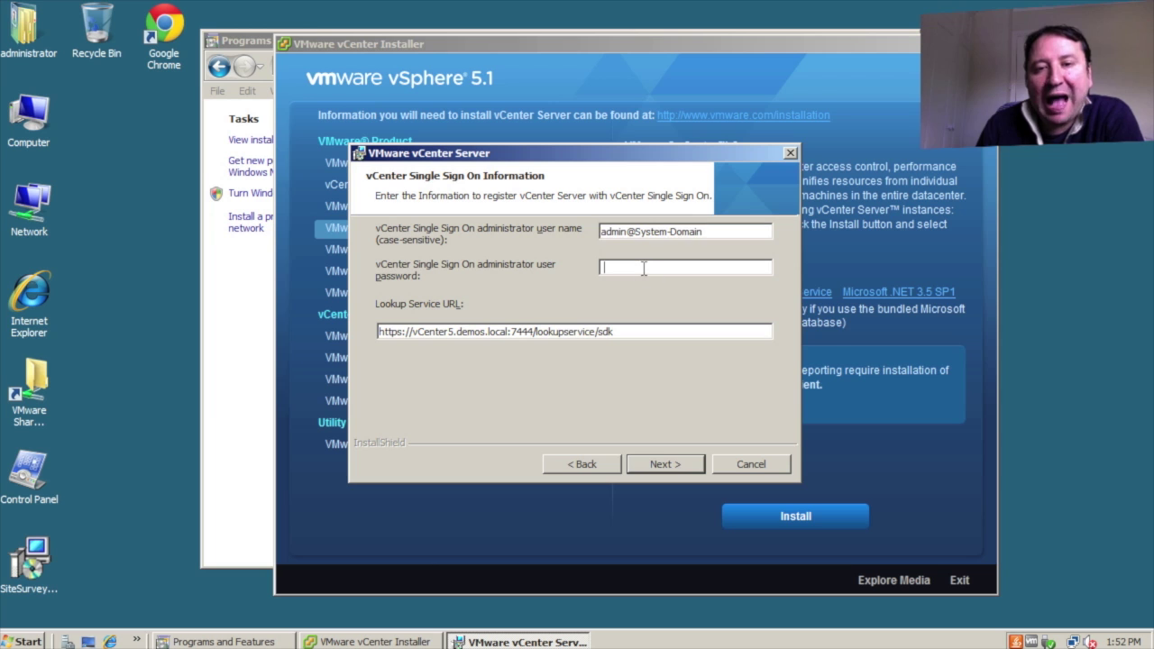
type("•••••••••••")
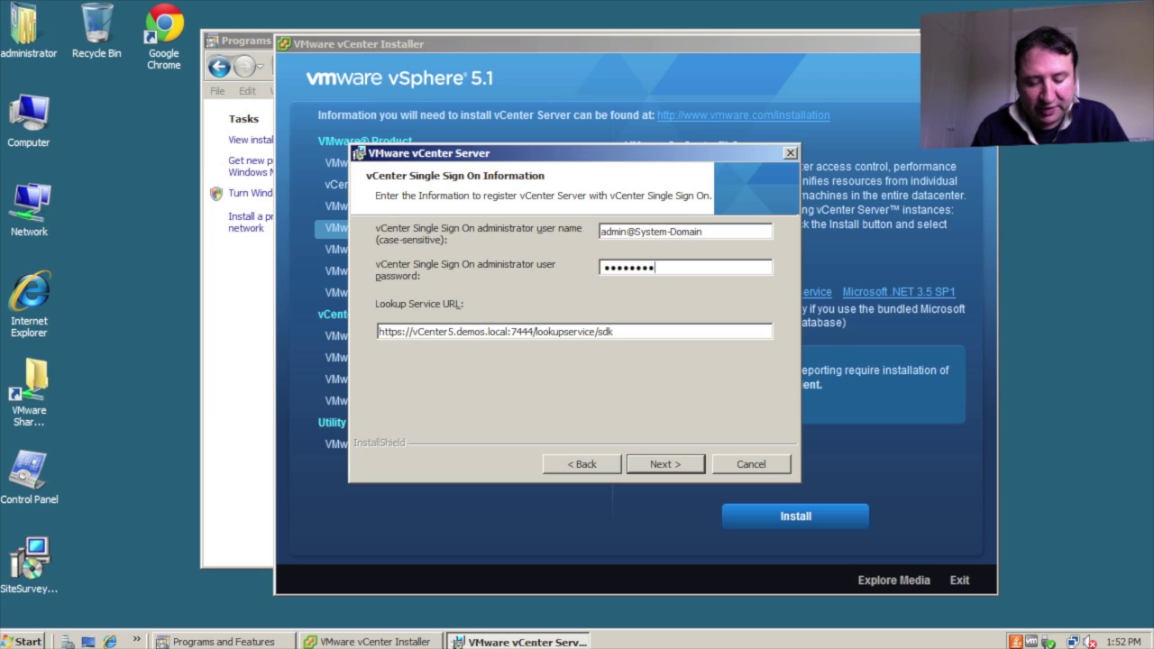
left_click(670, 466)
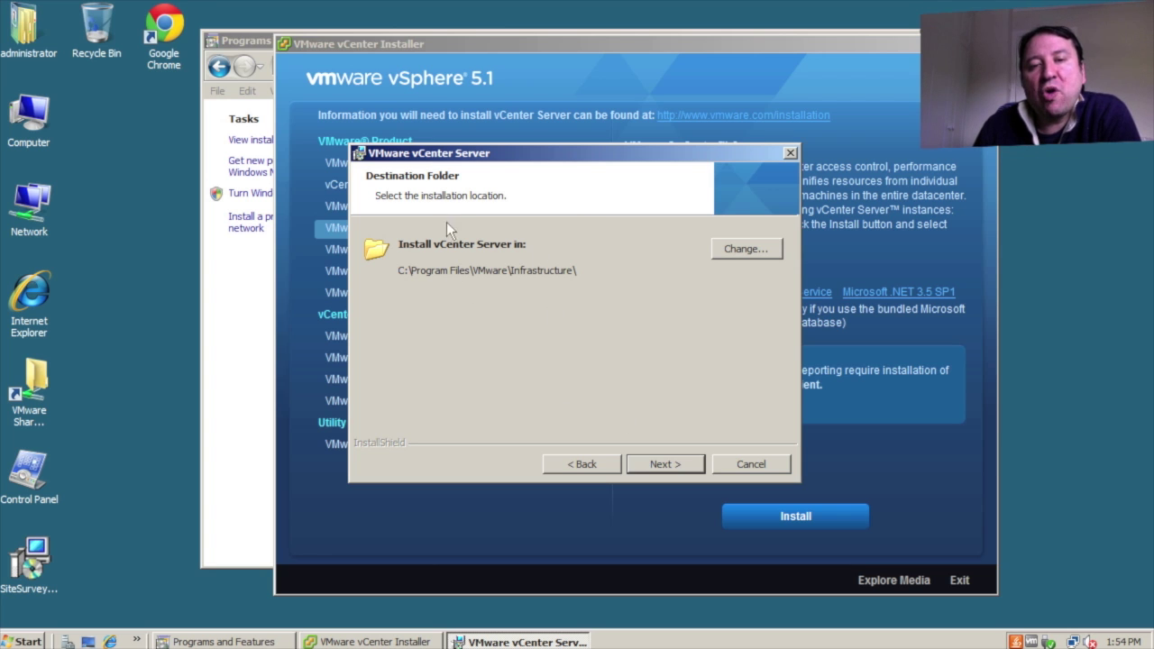
Step: Keep the destination folder C:\Program Files\VMware\Infrastructure\ and start installing vCenter Server
left_click(685, 463)
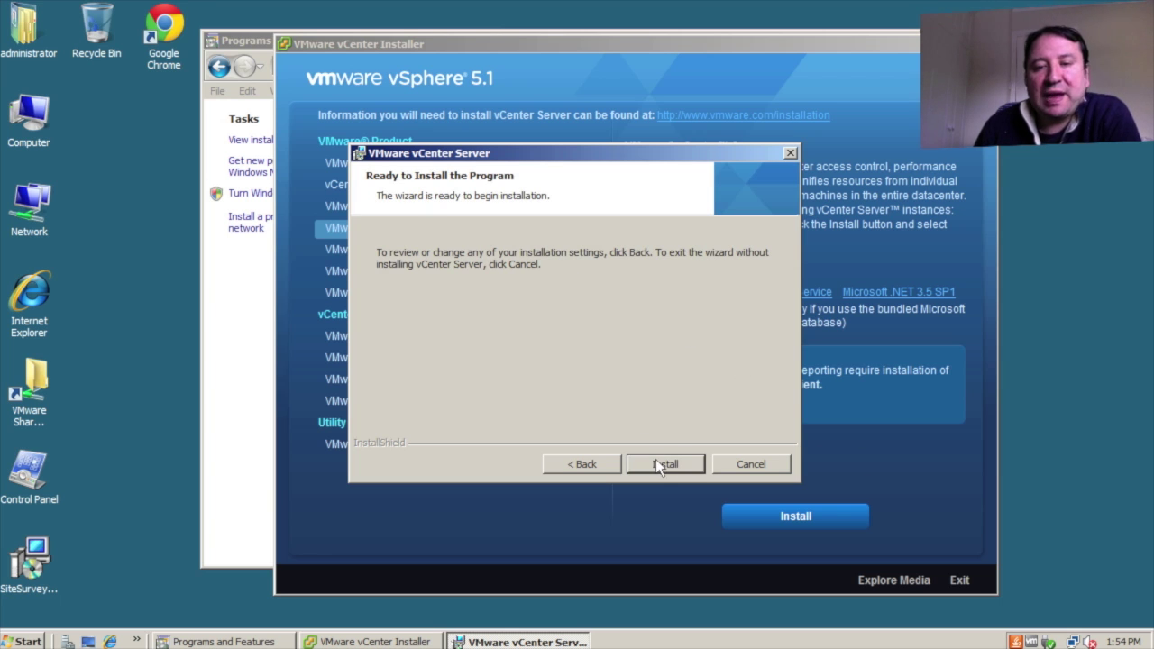
left_click(656, 462)
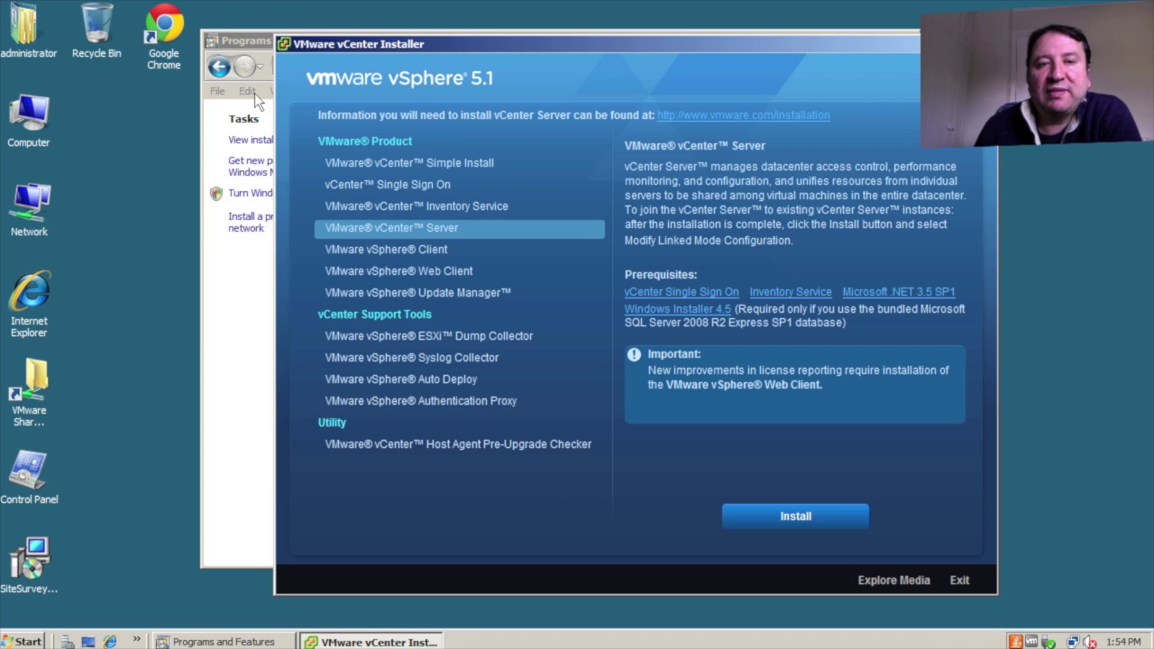
Step: Minimize the Programs and Features window and move the vCenter Server progress window aside to uncover the installer's product list
left_click(249, 43)
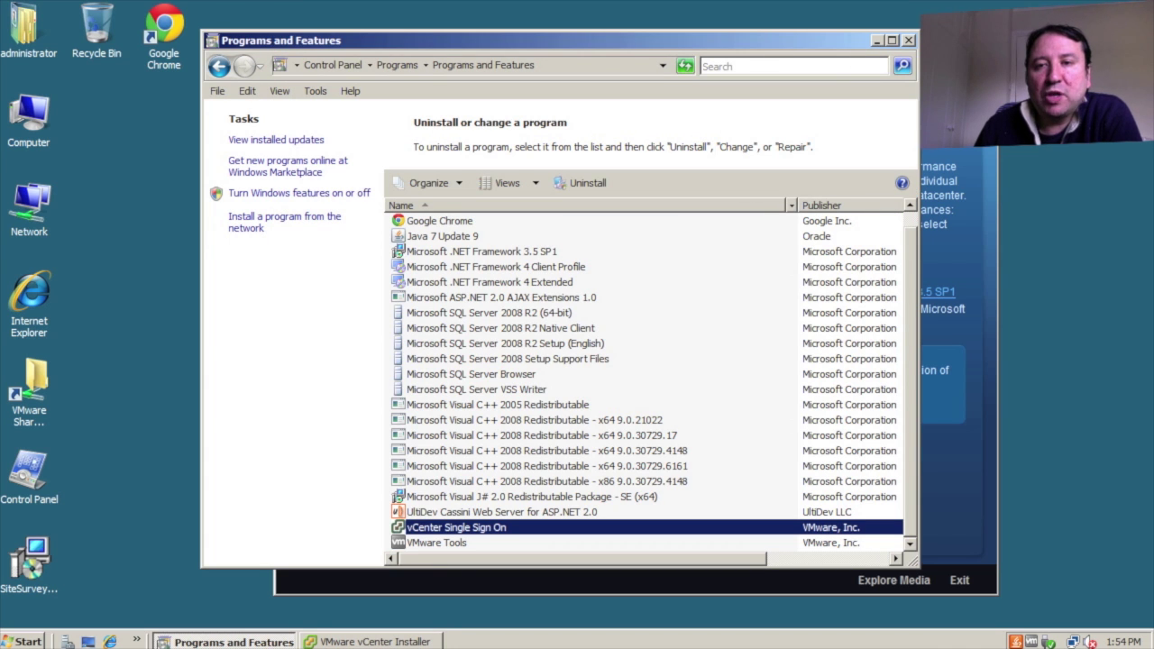
left_click(875, 42)
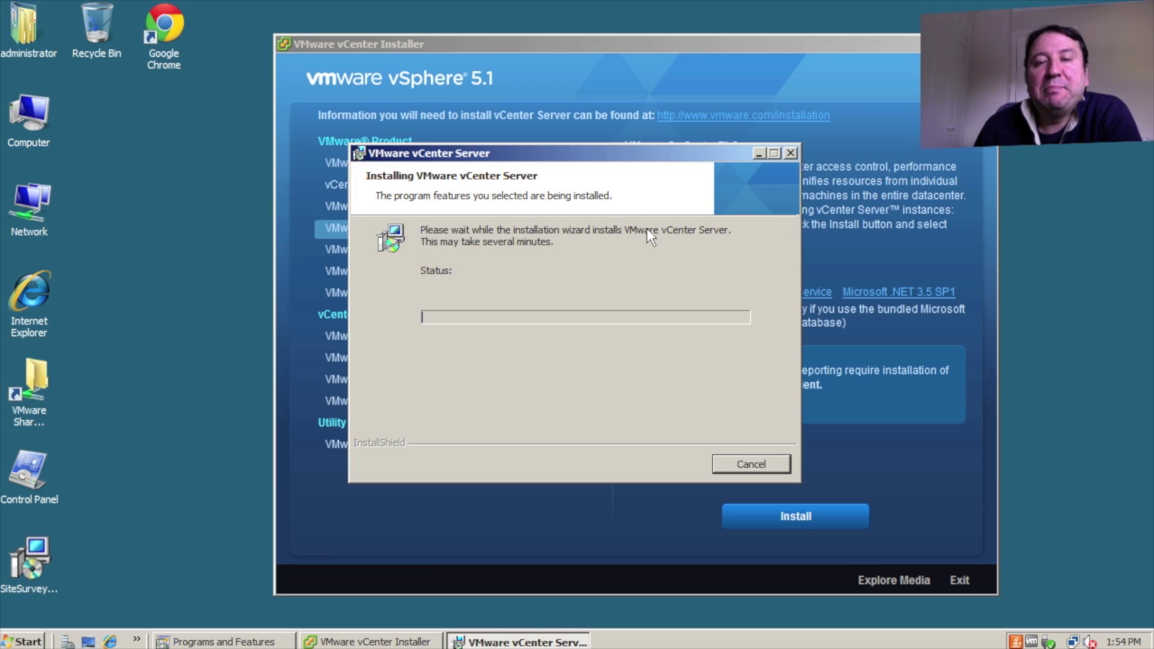
left_click_drag(614, 155, 824, 164)
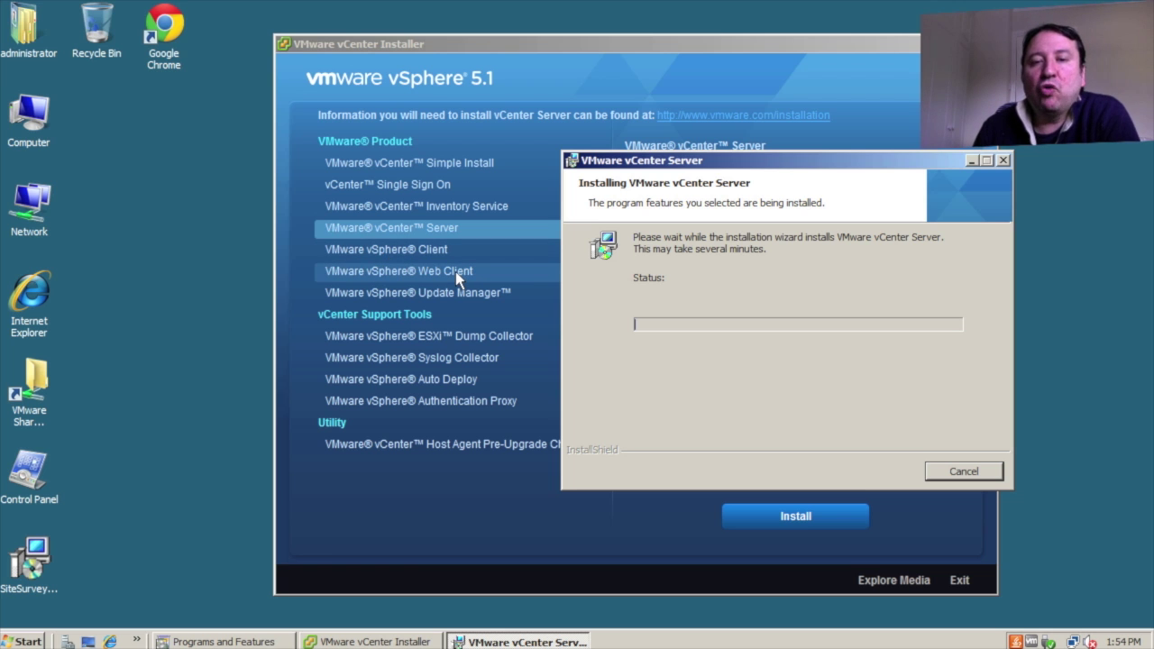
left_click_drag(787, 164, 614, 157)
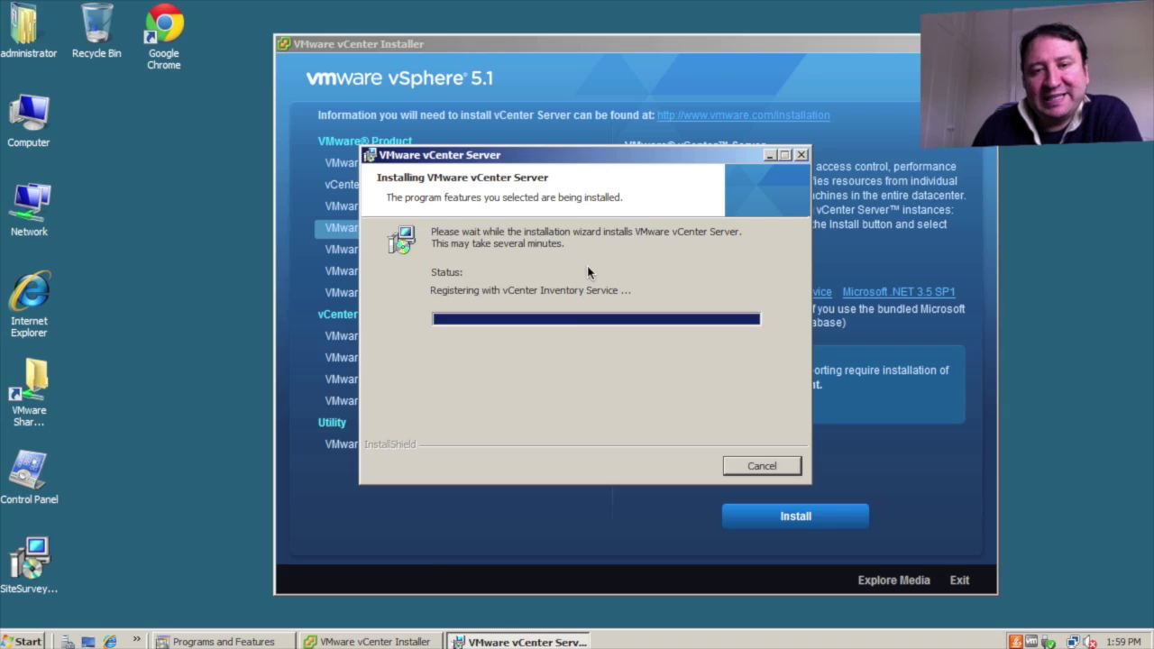
left_click_drag(615, 157, 788, 157)
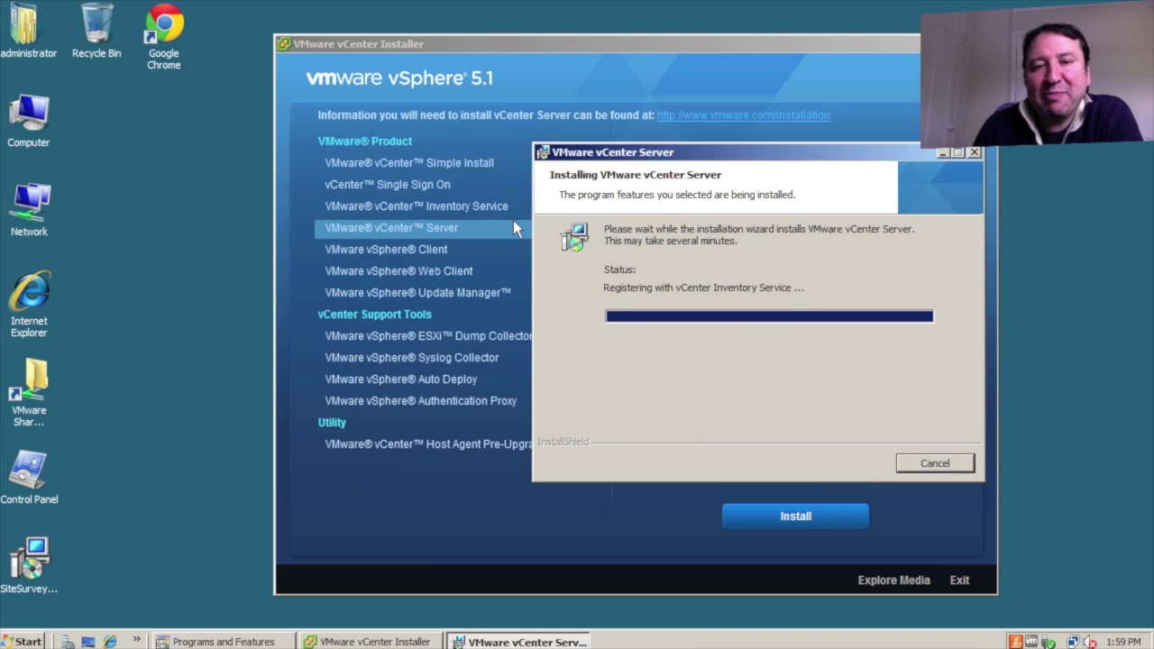